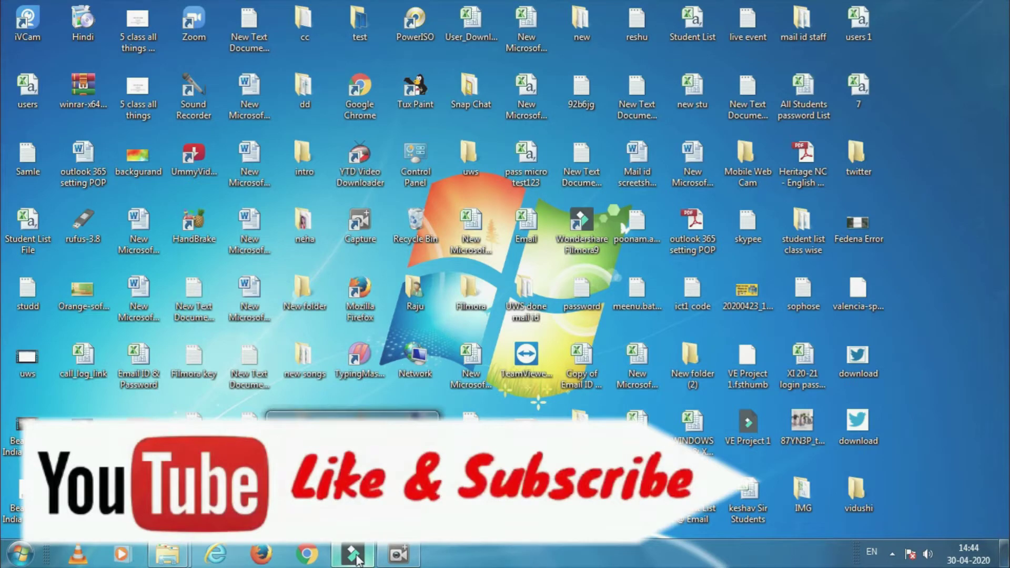
- Switch to Filmora9 and add the Credit 4 title at the start of video track 1
left_click(355, 559)
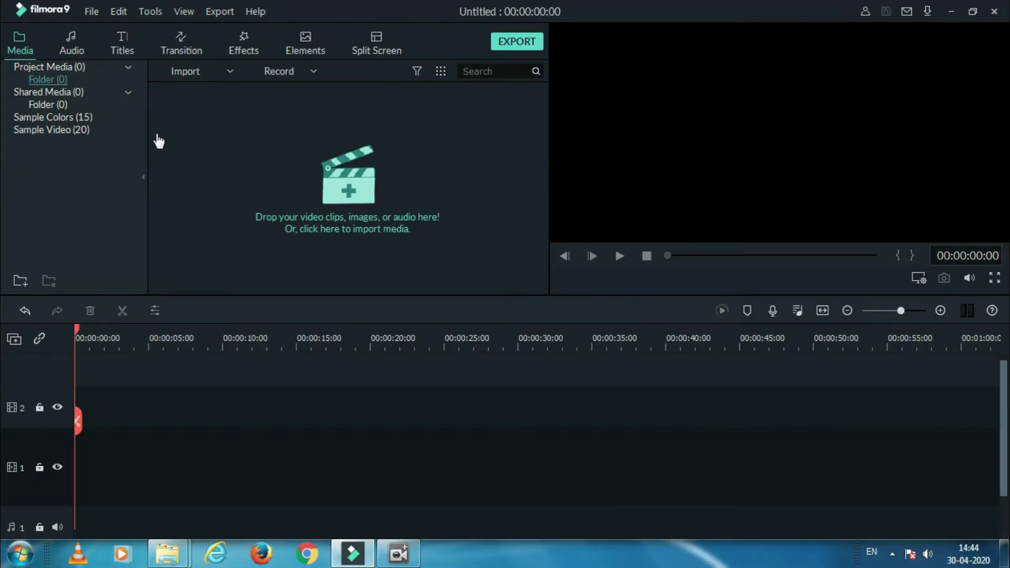
left_click(121, 45)
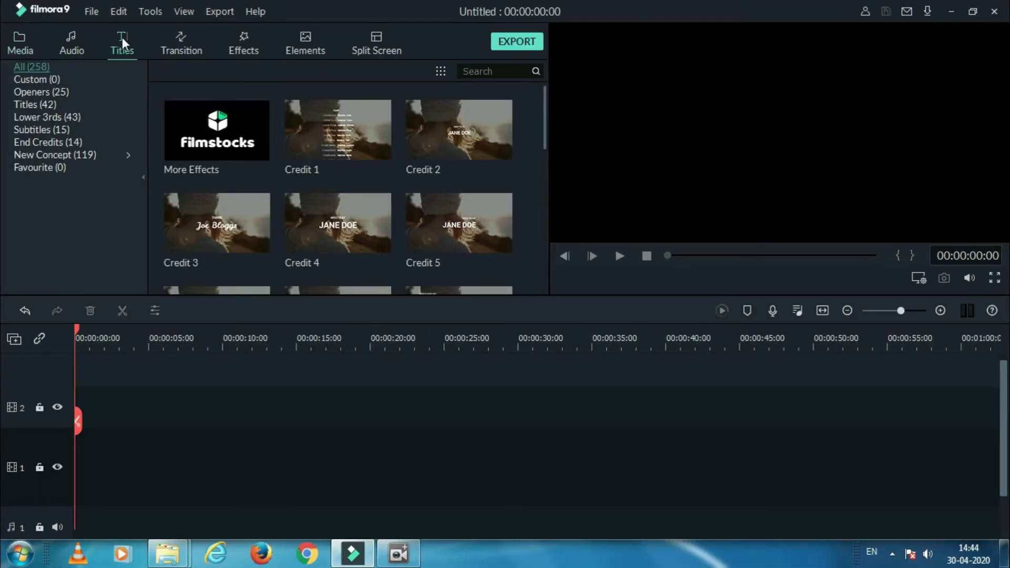
left_click(335, 228)
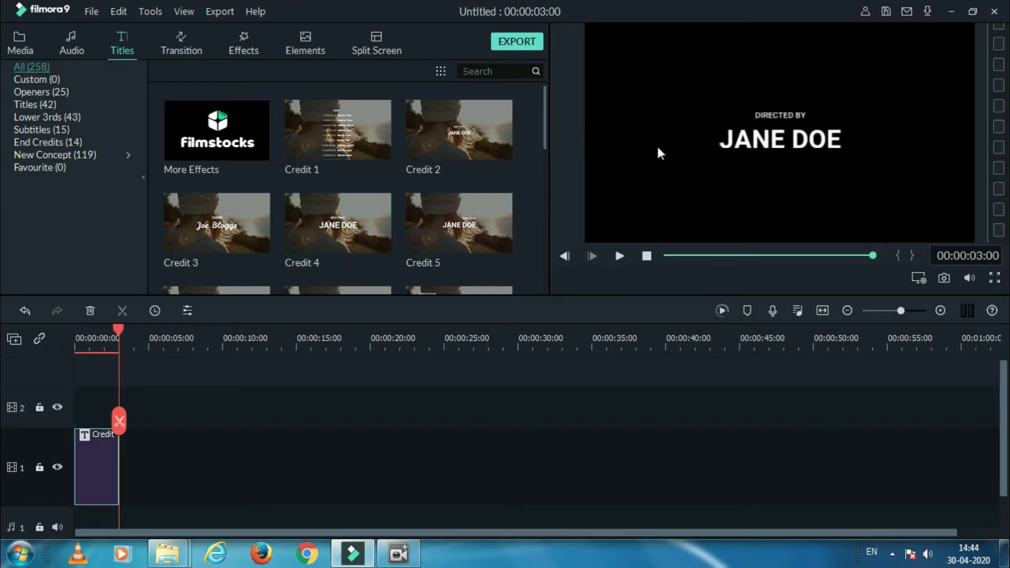
- Replace all of the Credit 4 title's placeholder text with "Discover"
left_click(746, 143)
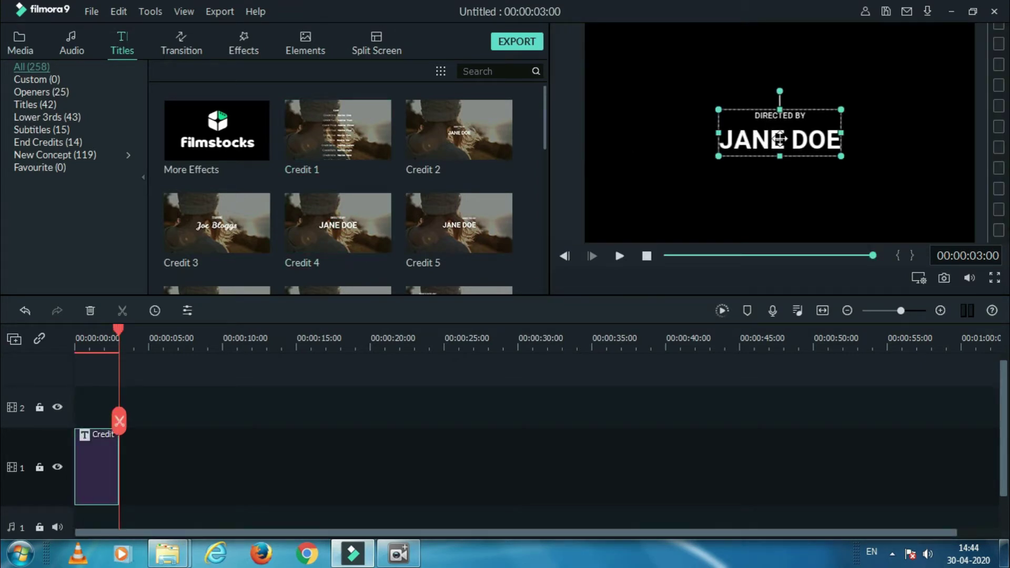
double_click(779, 139)
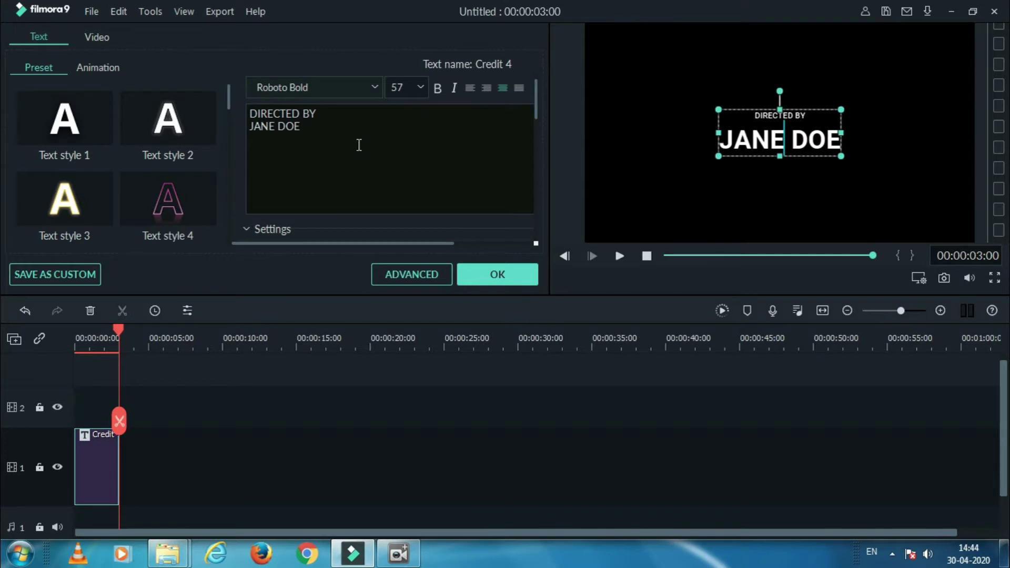
left_click_drag(348, 128, 249, 113)
key("BackSpace")
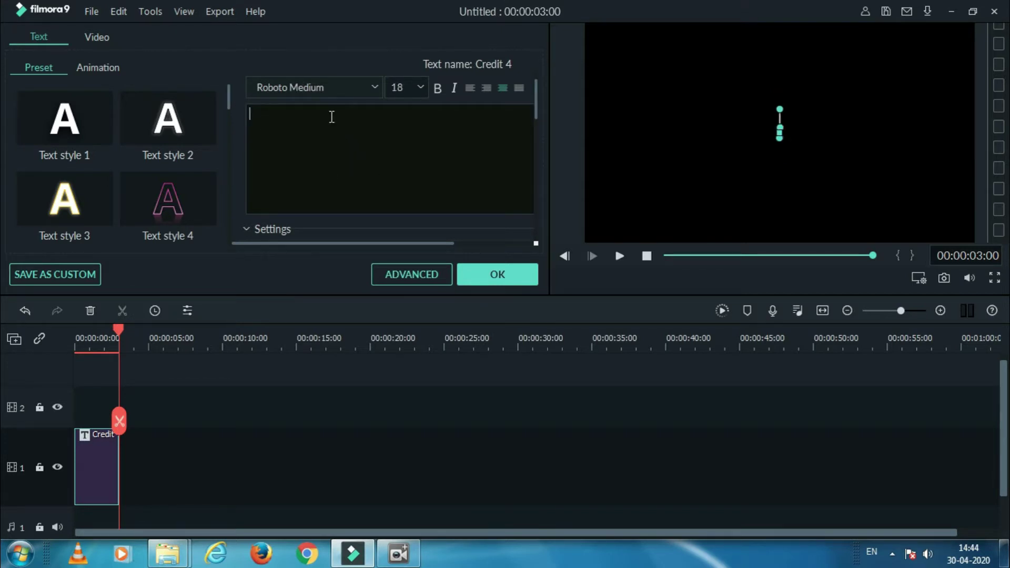
type("Disco")
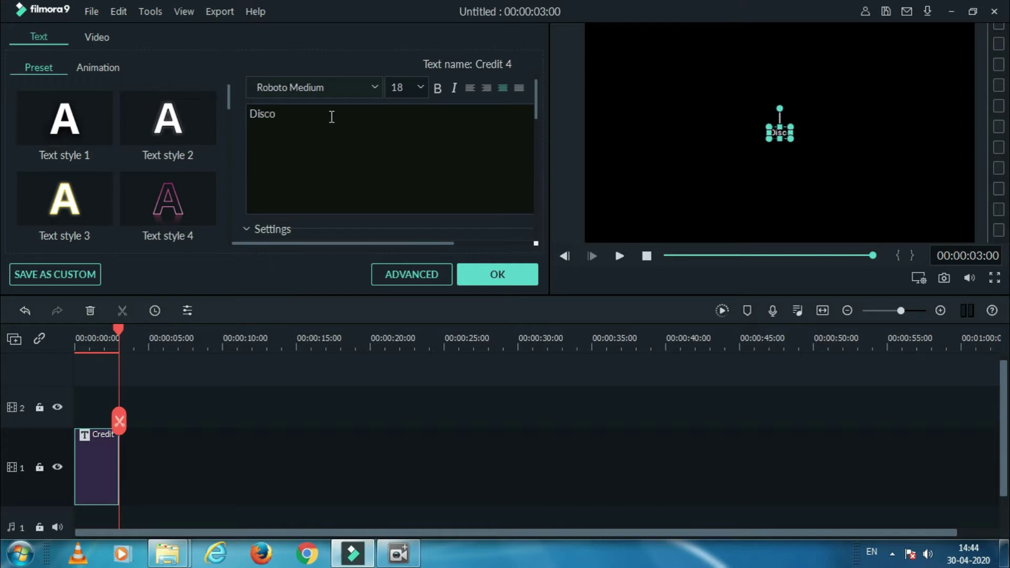
type("ver")
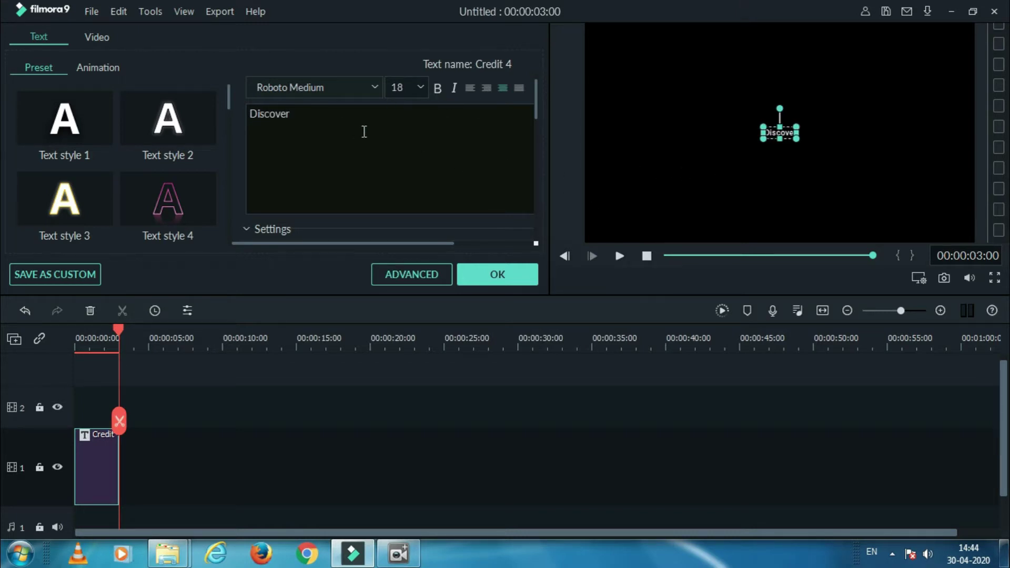
- Set the Discover title's font size to 200 and make the text bold
left_click(421, 87)
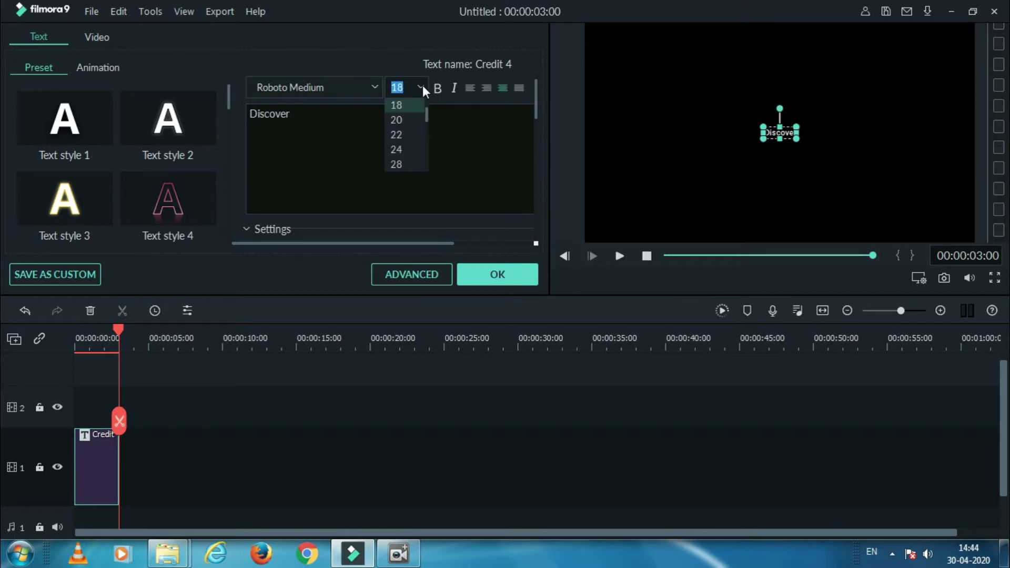
left_click_drag(427, 113, 425, 168)
left_click(420, 164)
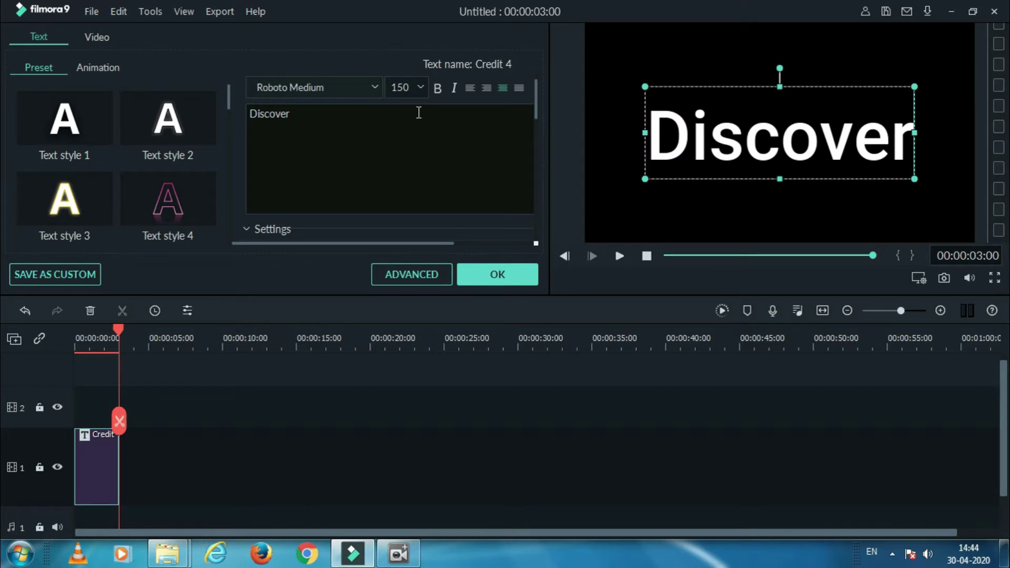
left_click_drag(414, 89, 371, 94)
type("200")
key("Return")
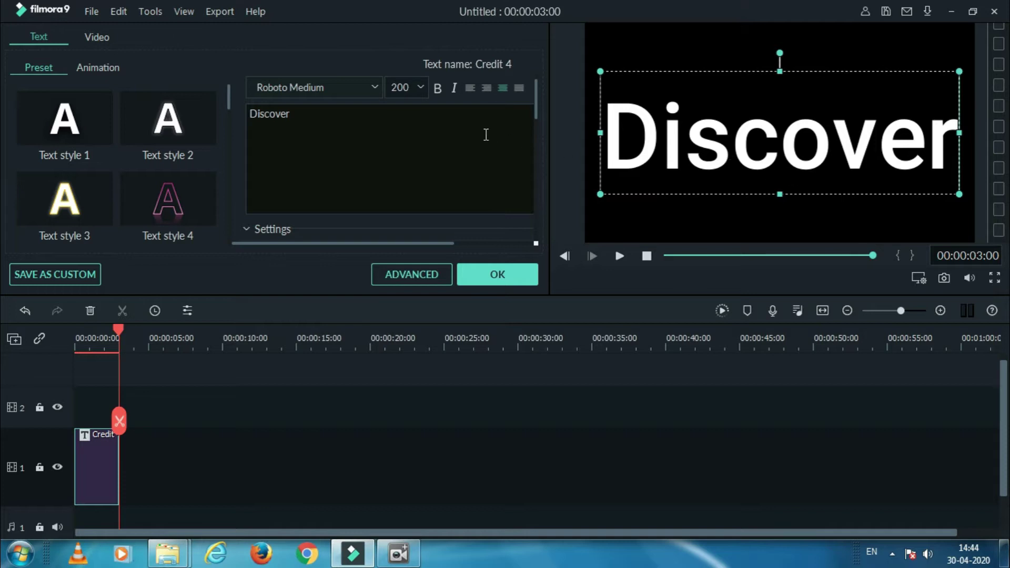
left_click(437, 91)
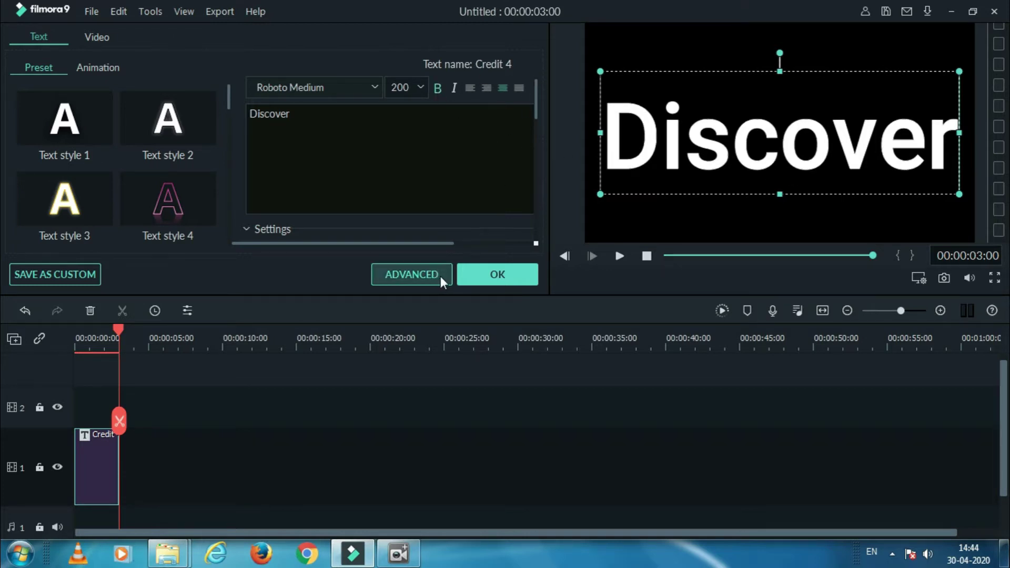
- Choose No Animation for the Discover title and accept the text changes
left_click(109, 69)
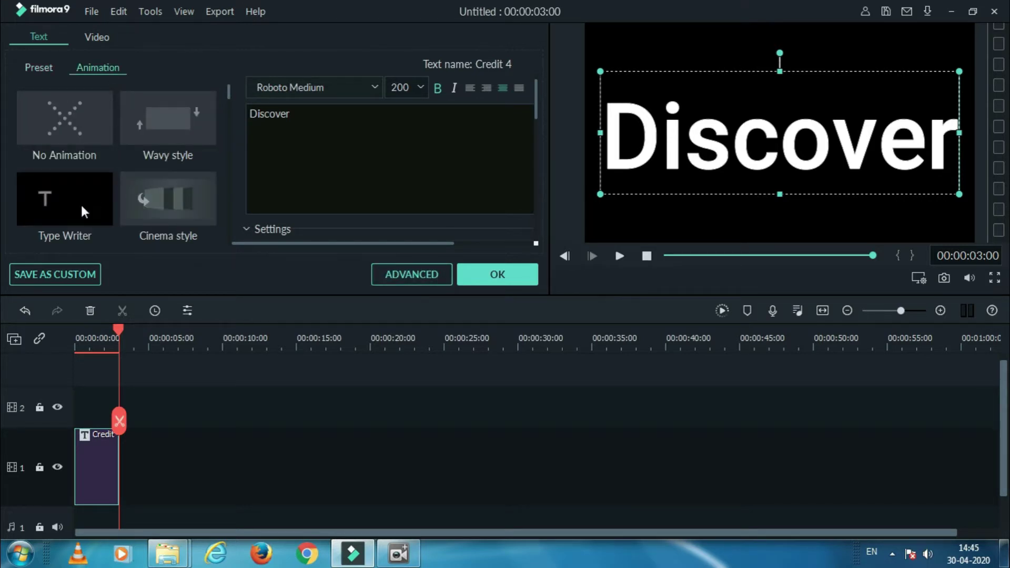
scroll(103, 198, "down", 6)
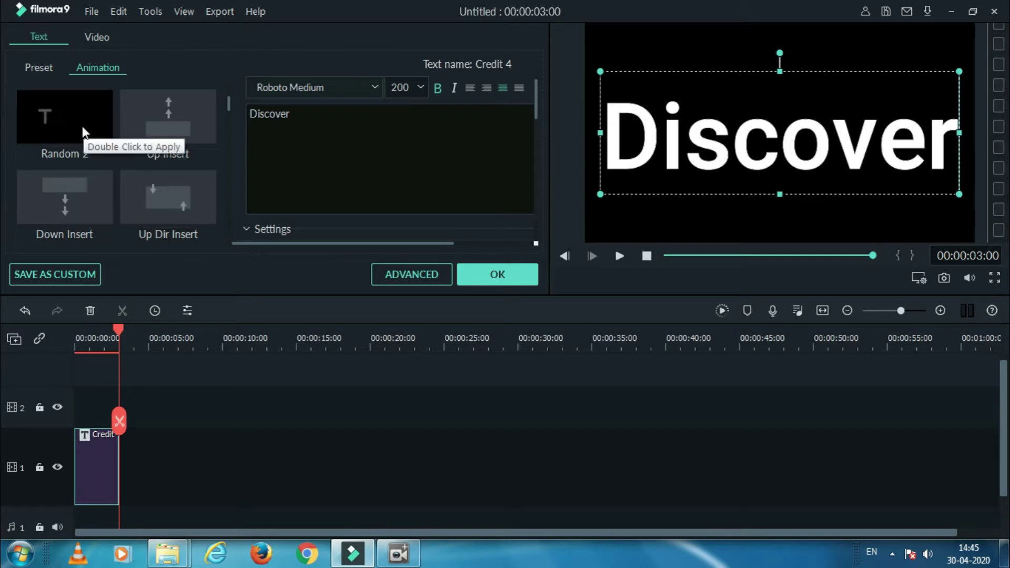
scroll(83, 131, "up", 6)
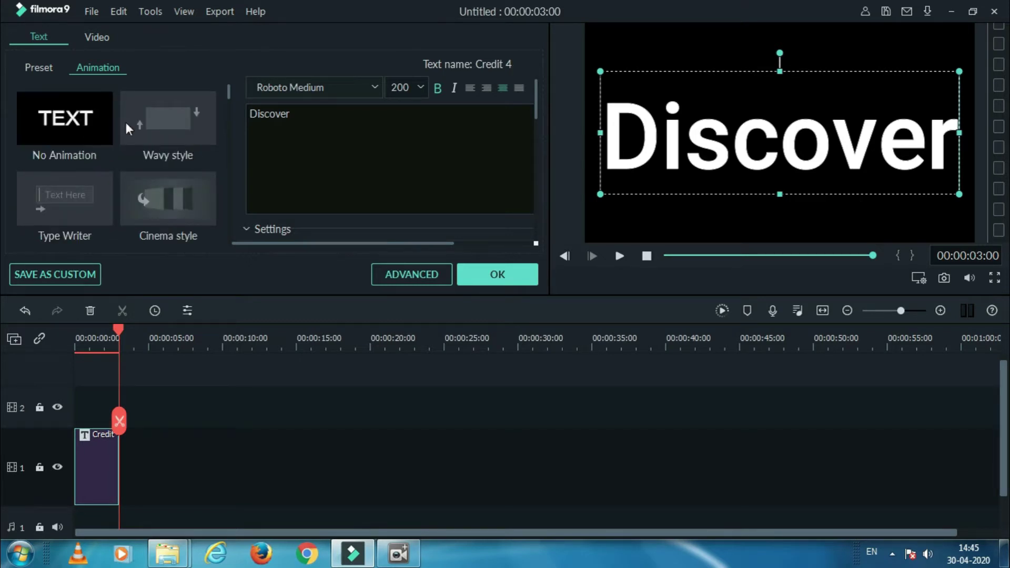
left_click(78, 123)
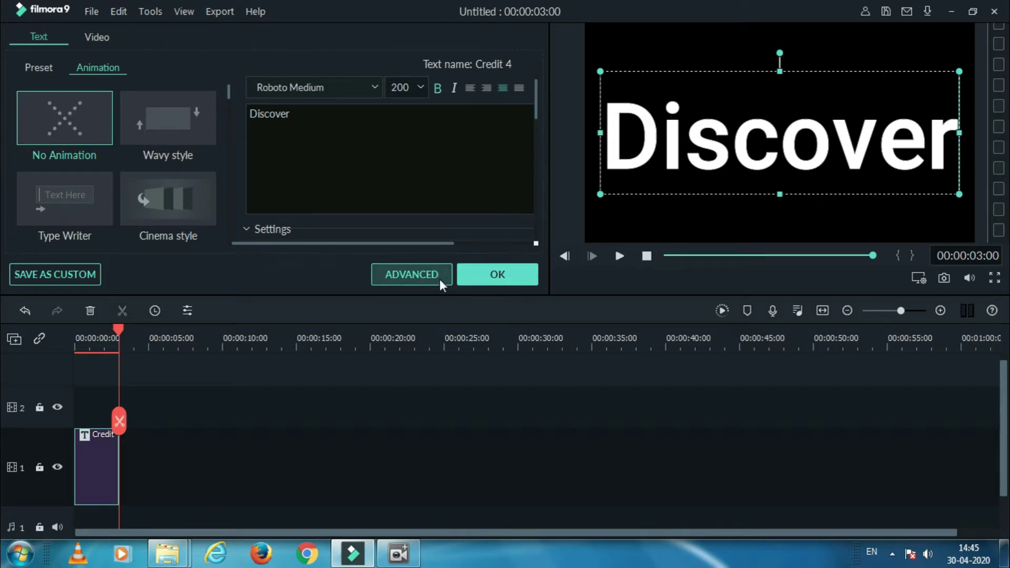
left_click(475, 275)
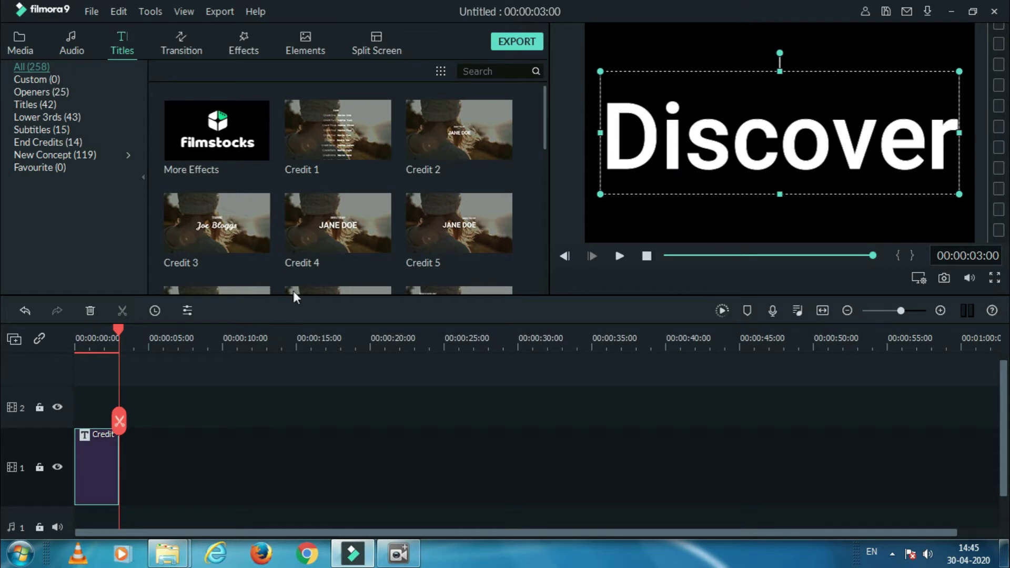
- Extend the title clip on track 1 to about 15 seconds and play it from the start
left_click_drag(116, 333, 79, 348)
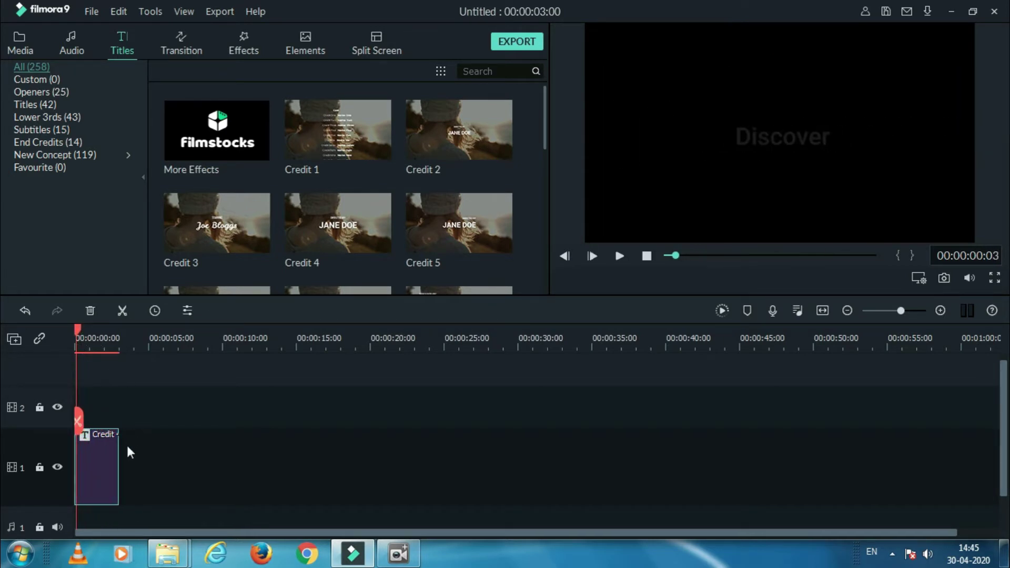
left_click_drag(119, 449, 297, 477)
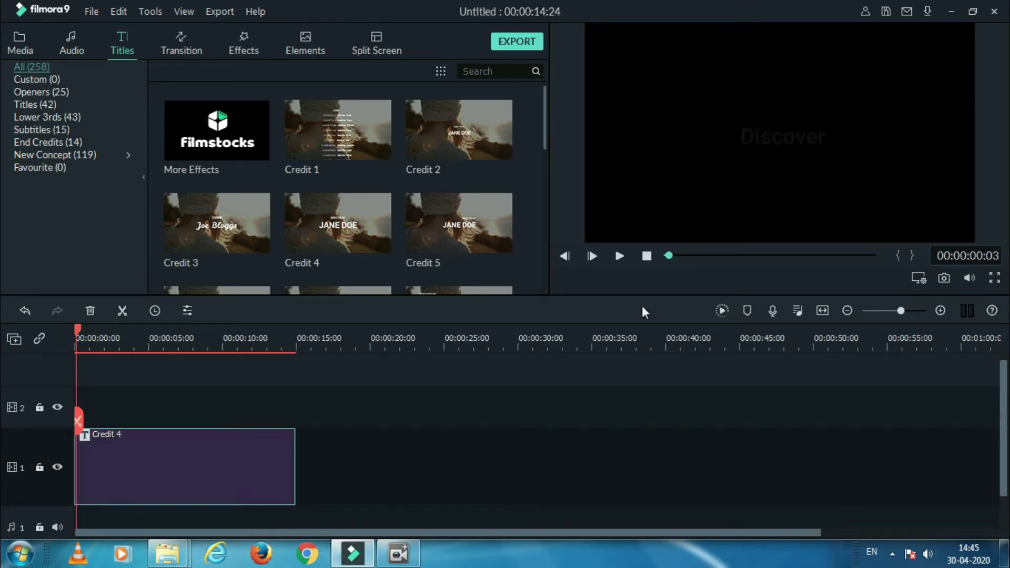
left_click(618, 256)
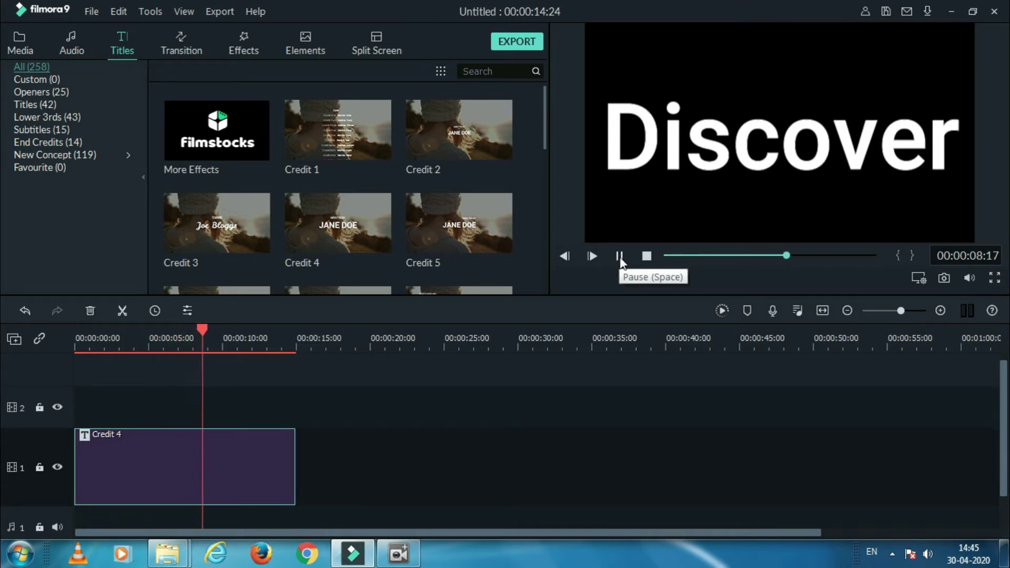
left_click(619, 256)
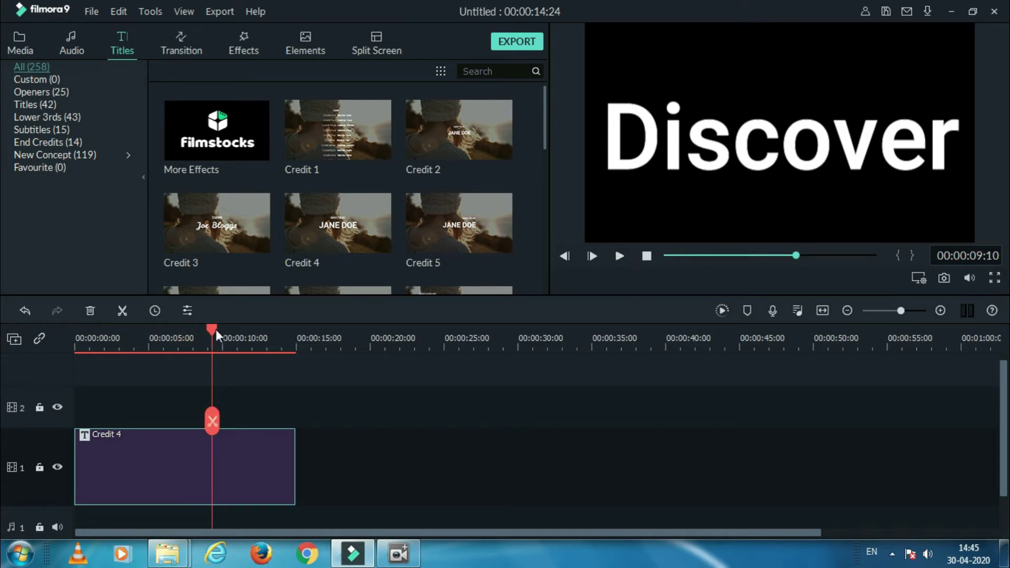
left_click_drag(213, 335, 77, 361)
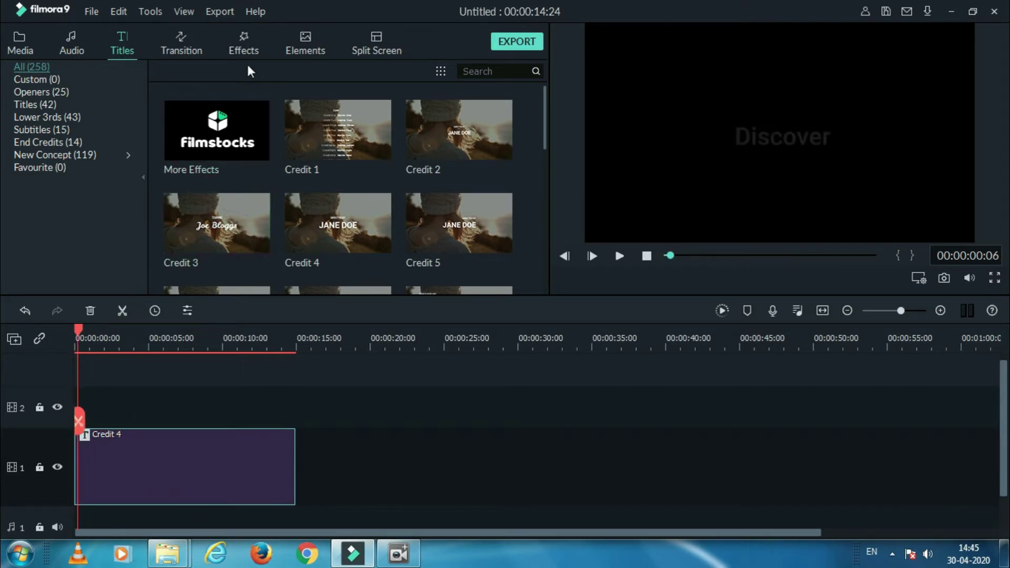
- Try the Type Writer animation on the Discover title and play the clip to preview it
double_click(185, 465)
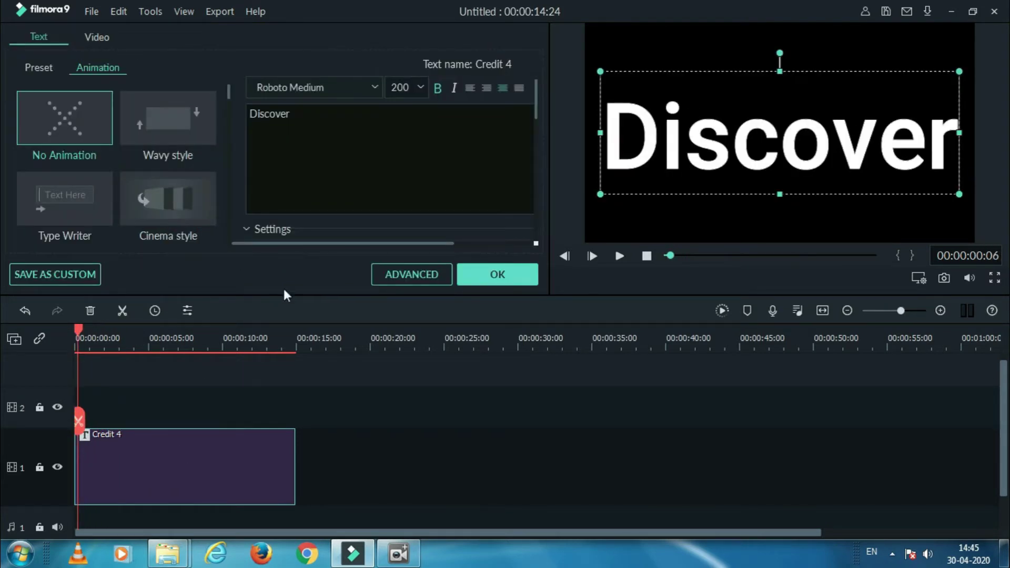
left_click(83, 204)
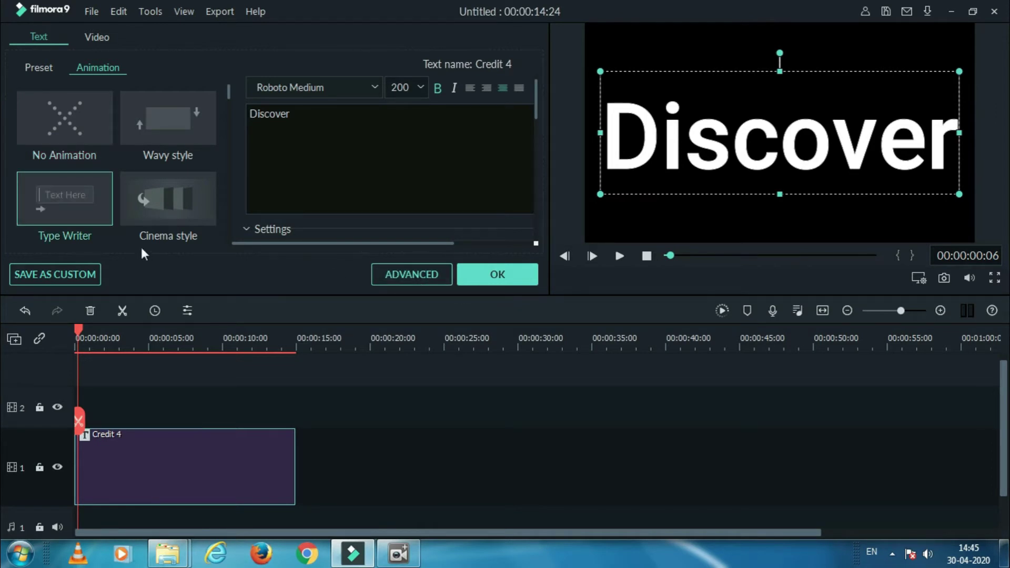
left_click(61, 200)
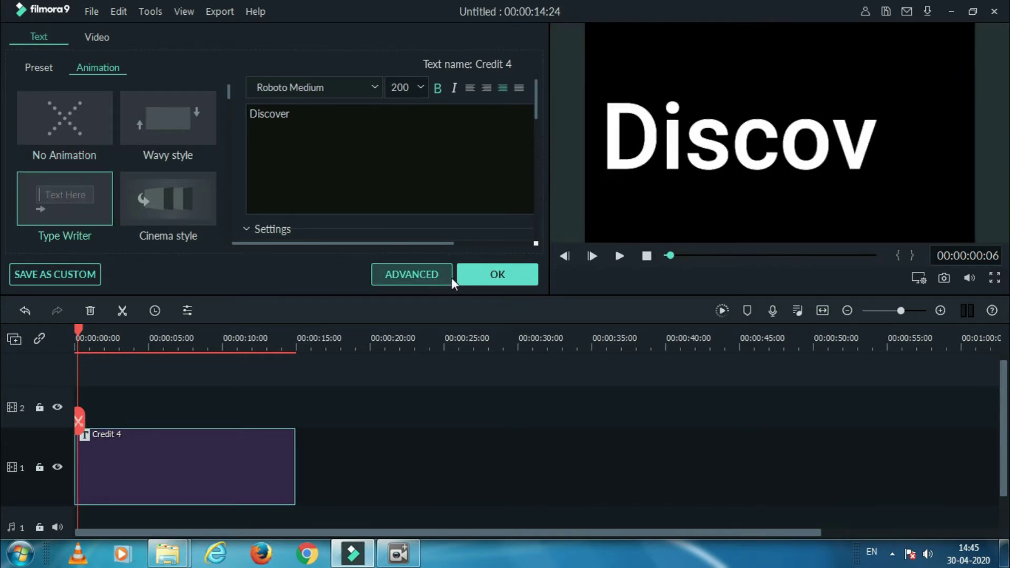
left_click(490, 271)
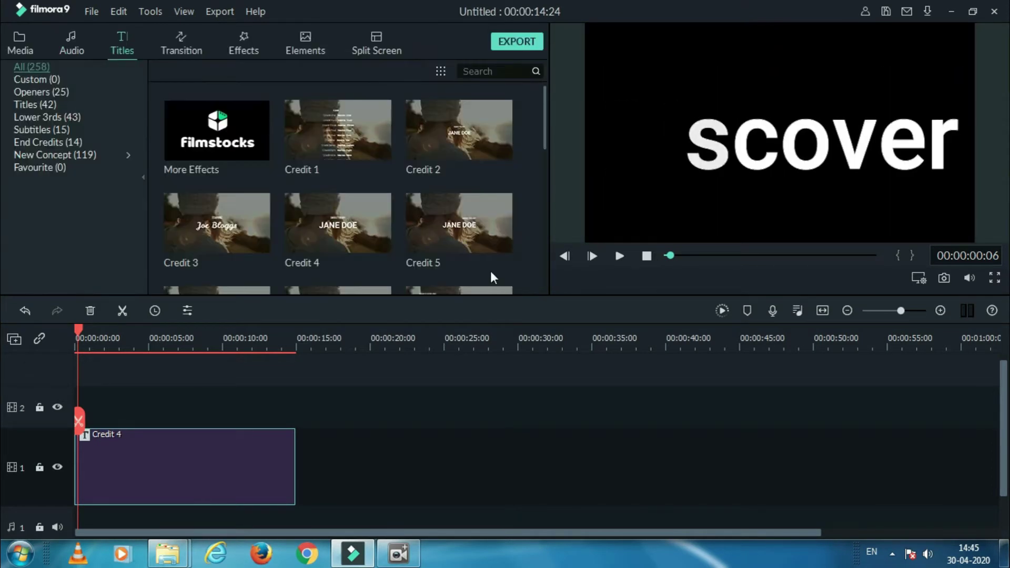
left_click(619, 257)
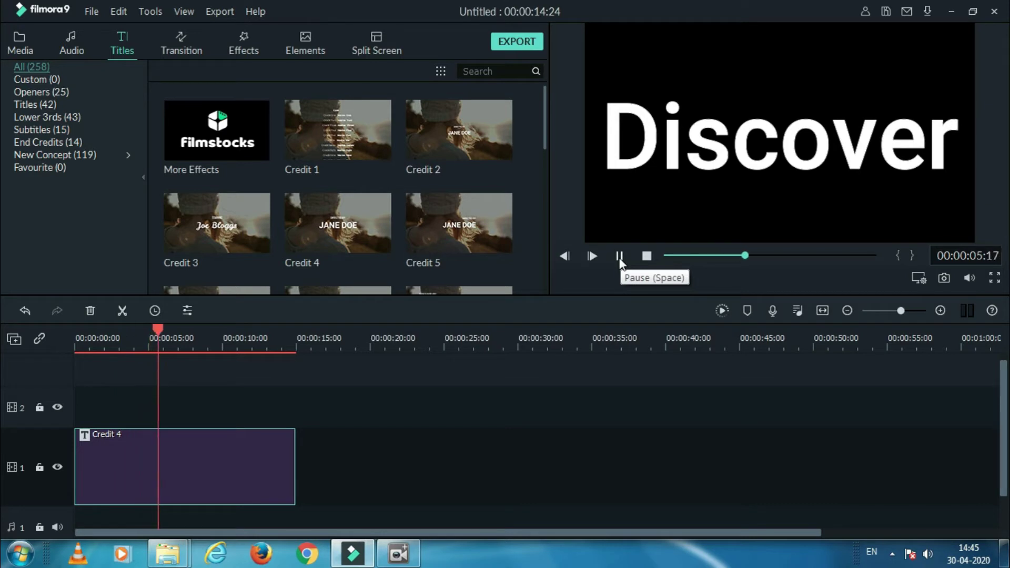
- Set the title's animation back to No Animation and briefly play the start of the clip to check it
double_click(779, 136)
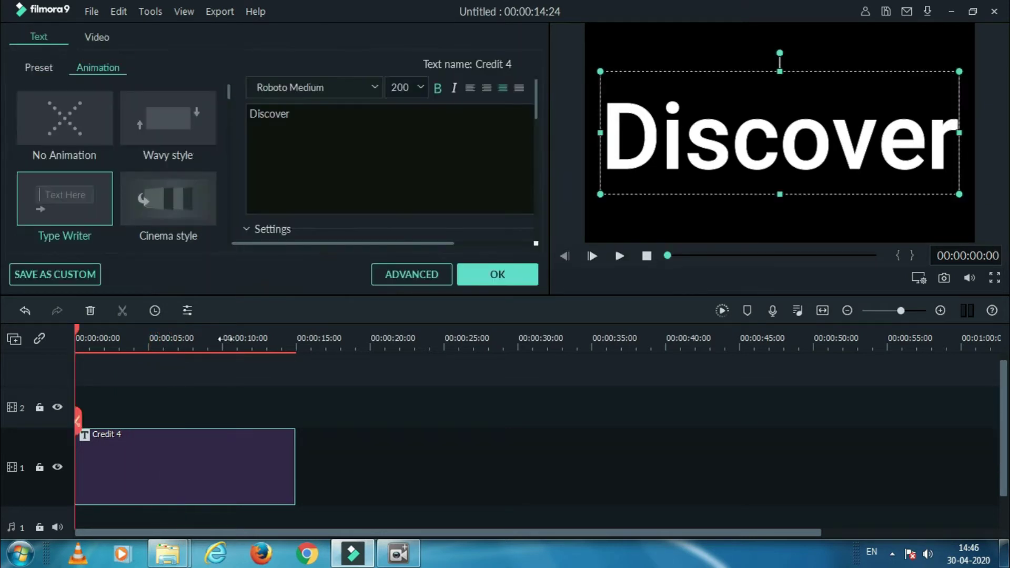
left_click(79, 140)
left_click(496, 274)
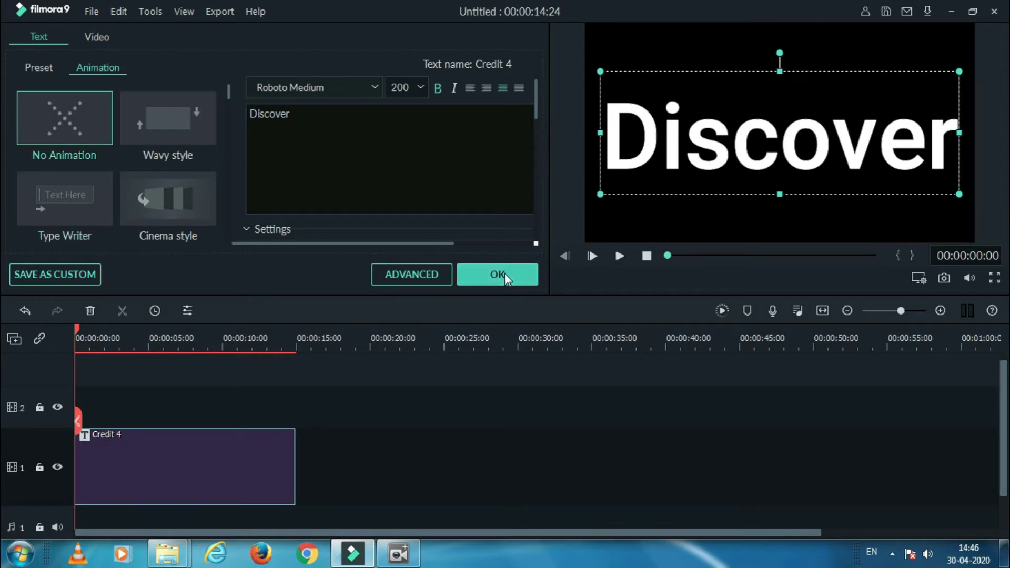
left_click(620, 256)
left_click(620, 256)
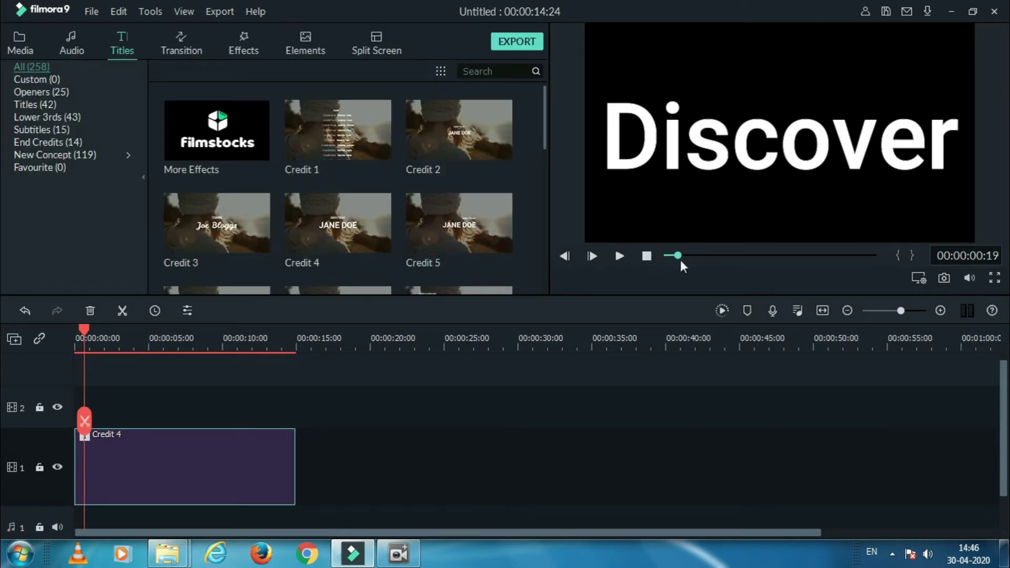
left_click(646, 256)
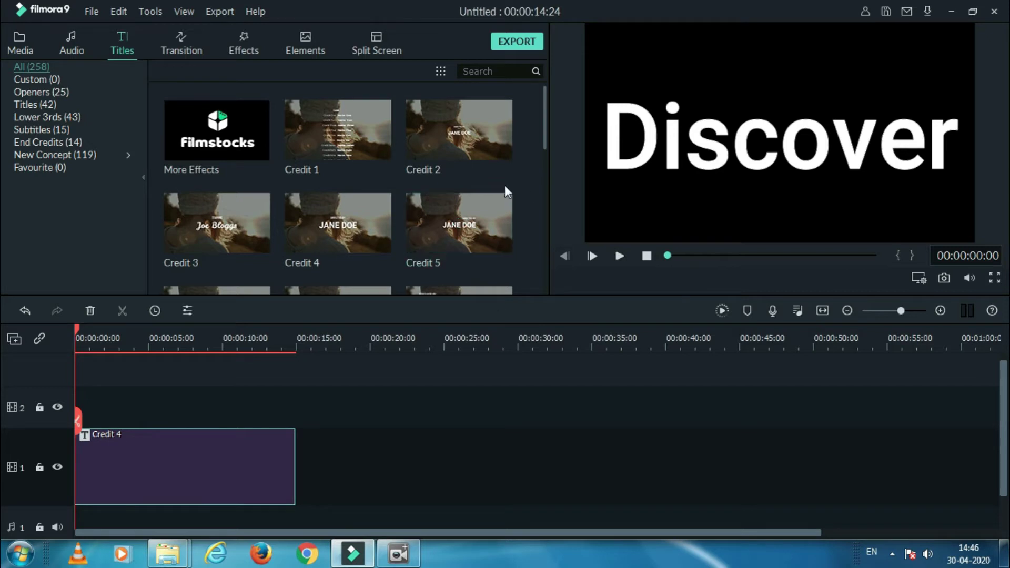
- Open the video export for saving to the local computer and name the file Discover
left_click(209, 11)
left_click(235, 43)
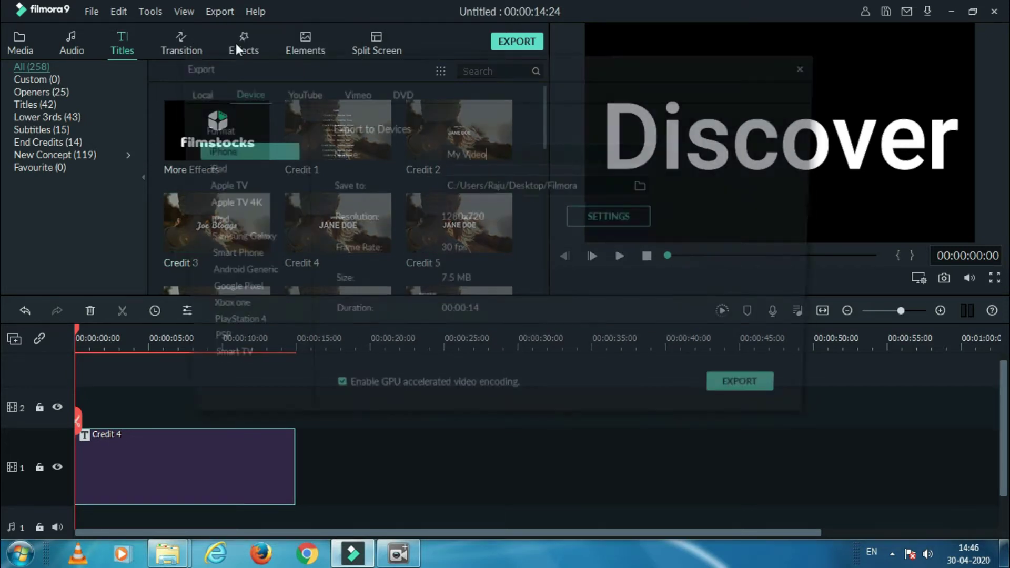
left_click(196, 94)
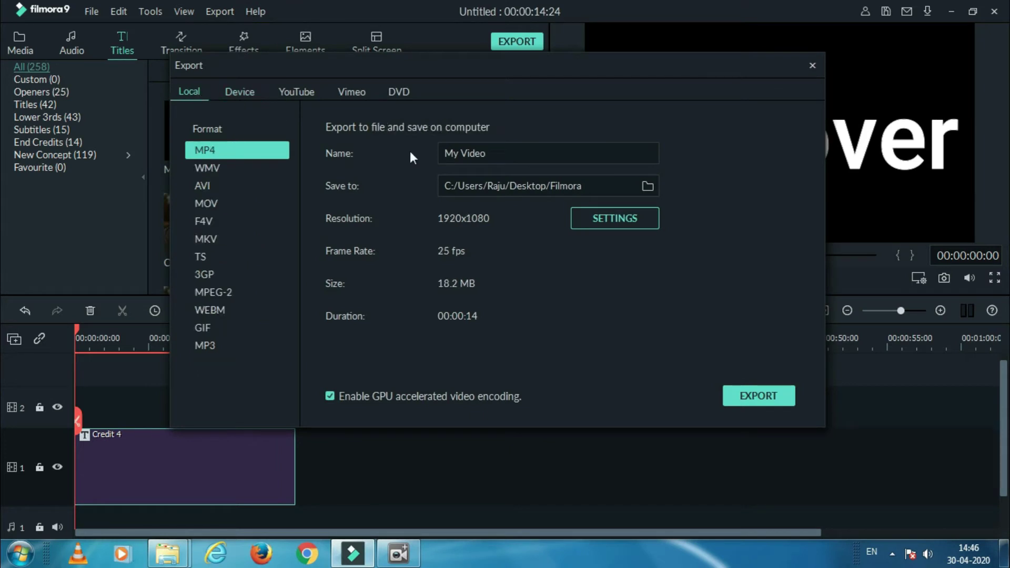
left_click_drag(498, 159, 418, 158)
type("Dis")
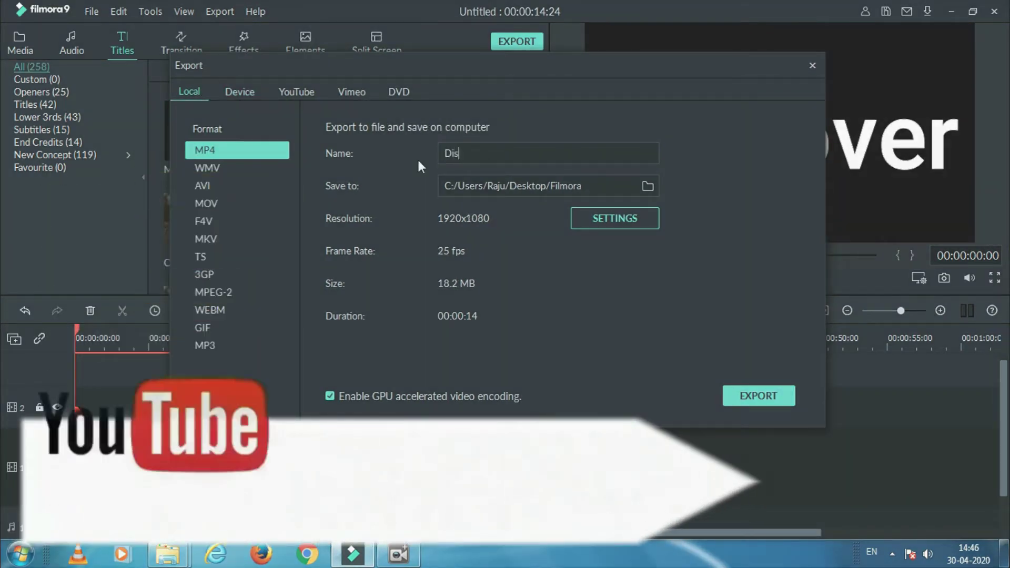
type("cover")
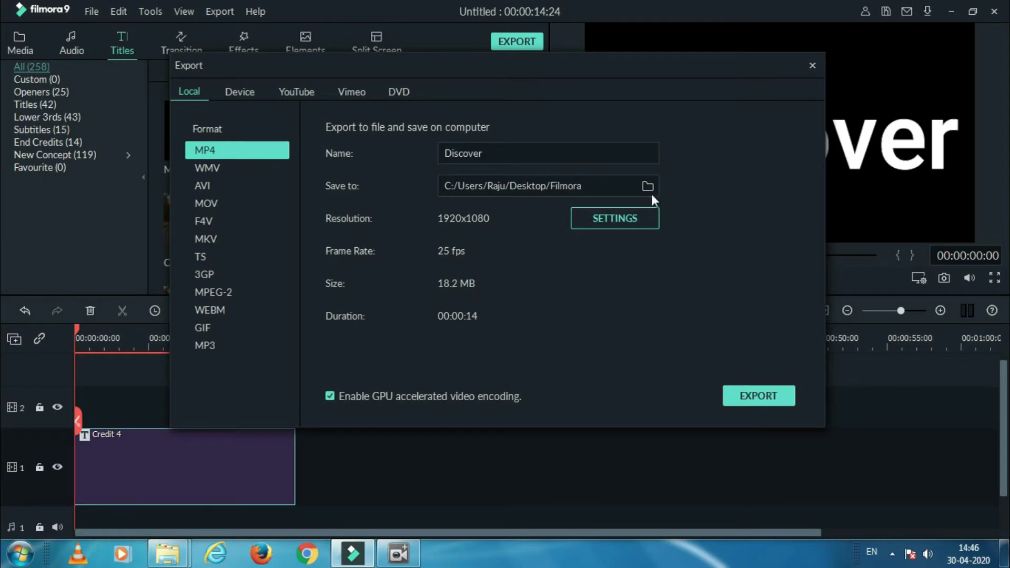
- Set the frame rate of the MP4 export to 30 fps and accept the export settings
left_click(619, 223)
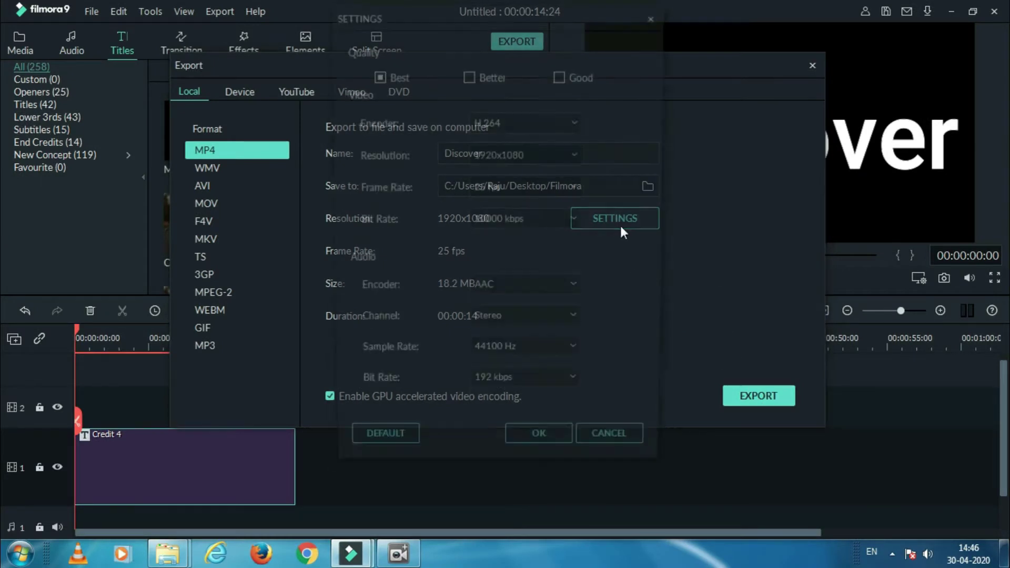
left_click(576, 188)
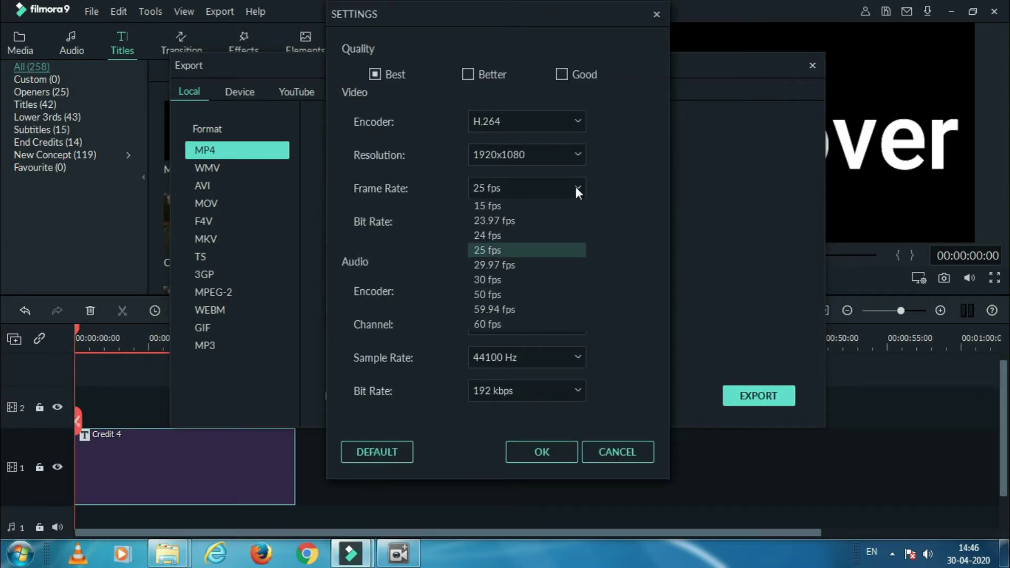
left_click(508, 281)
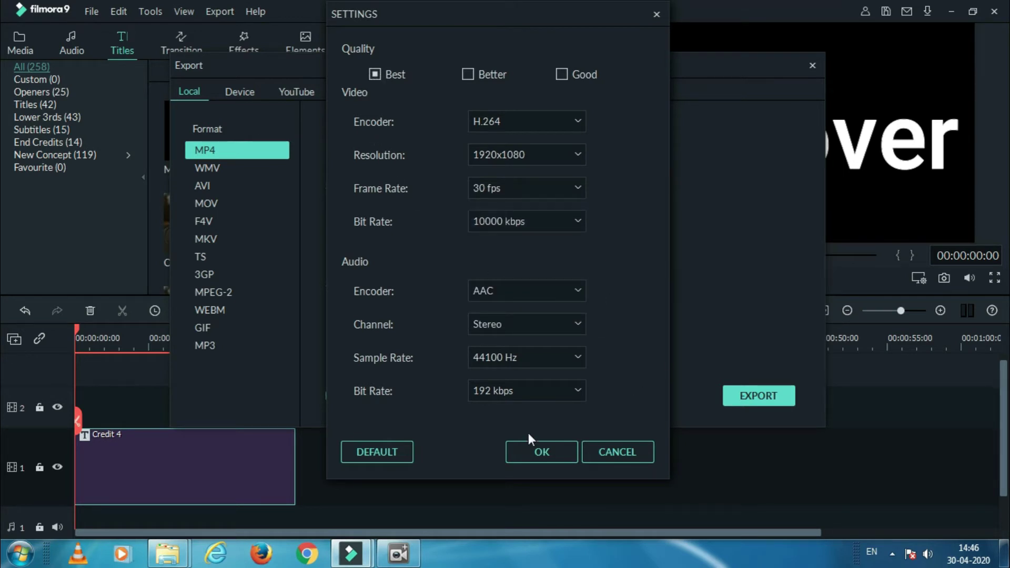
left_click(536, 450)
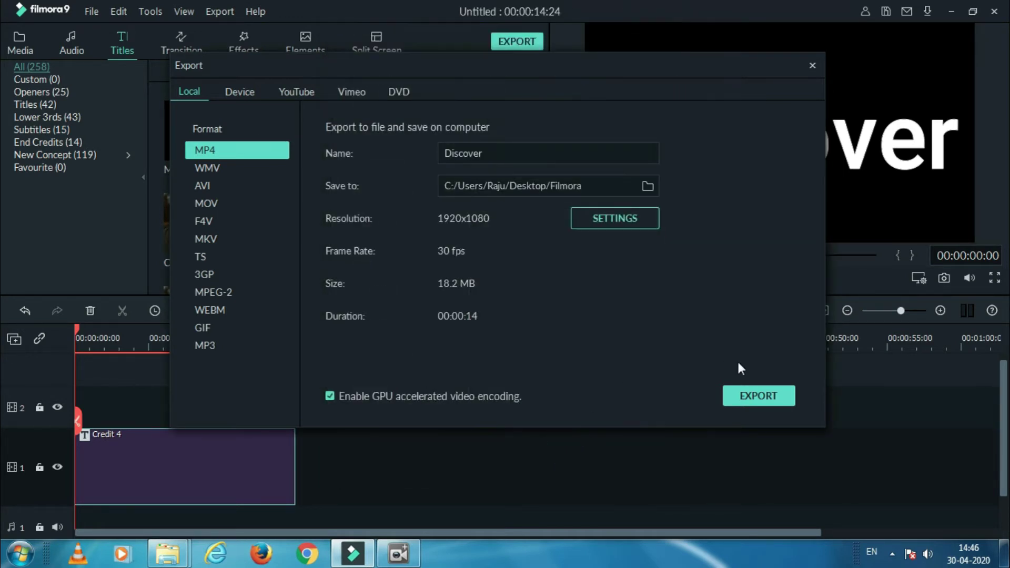
- Export the Discover title video as MP4, then close the finished render and the export window
left_click(756, 402)
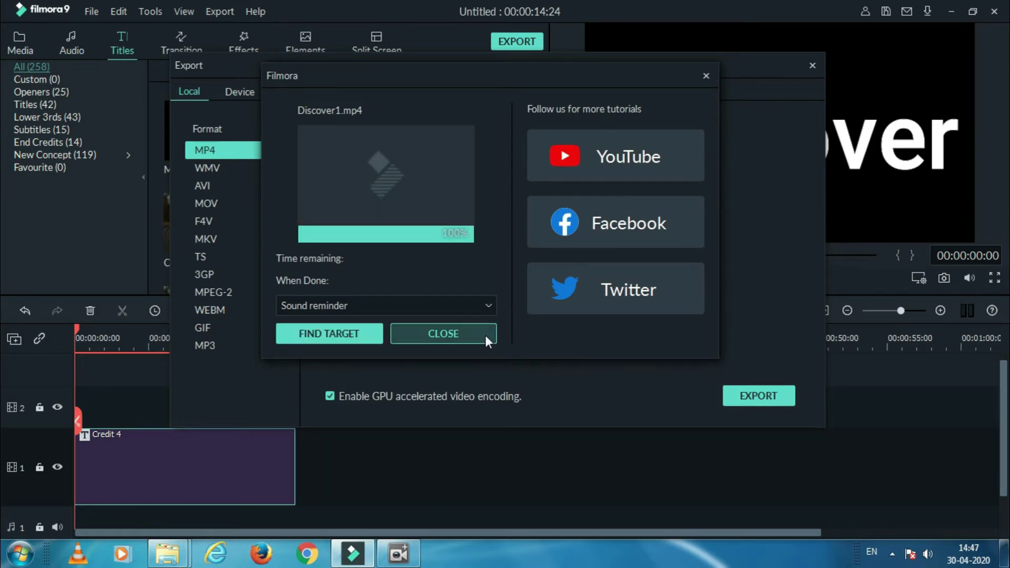
left_click(466, 332)
left_click(812, 65)
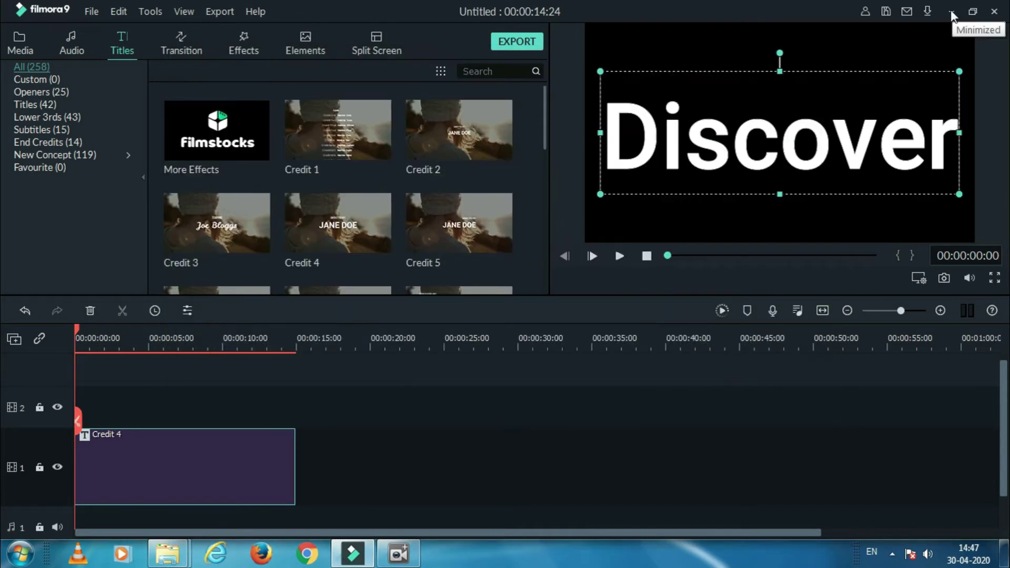
- Import the "Sea waves & beach" video from the intro folder into the project media
left_click(27, 51)
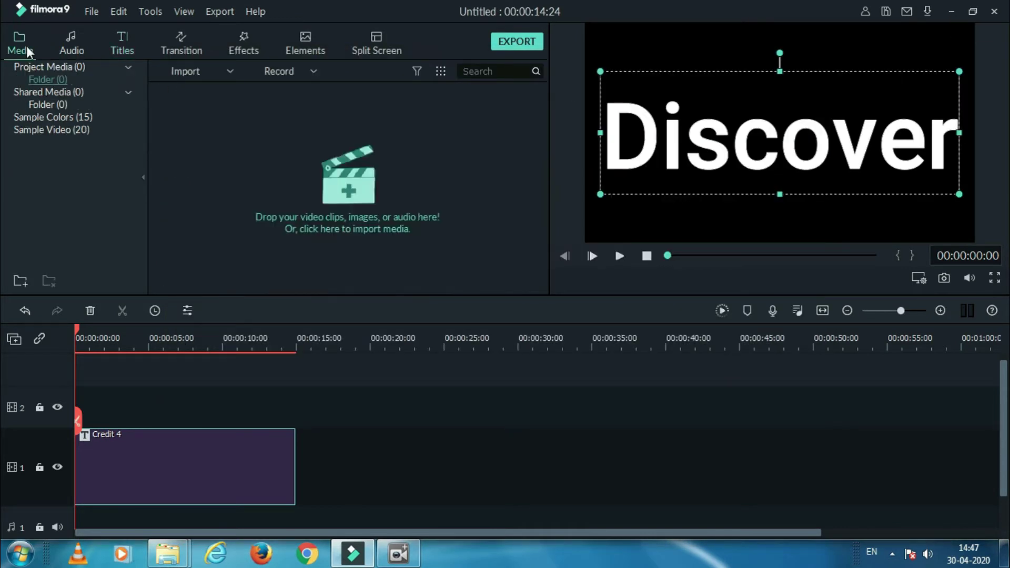
left_click(97, 15)
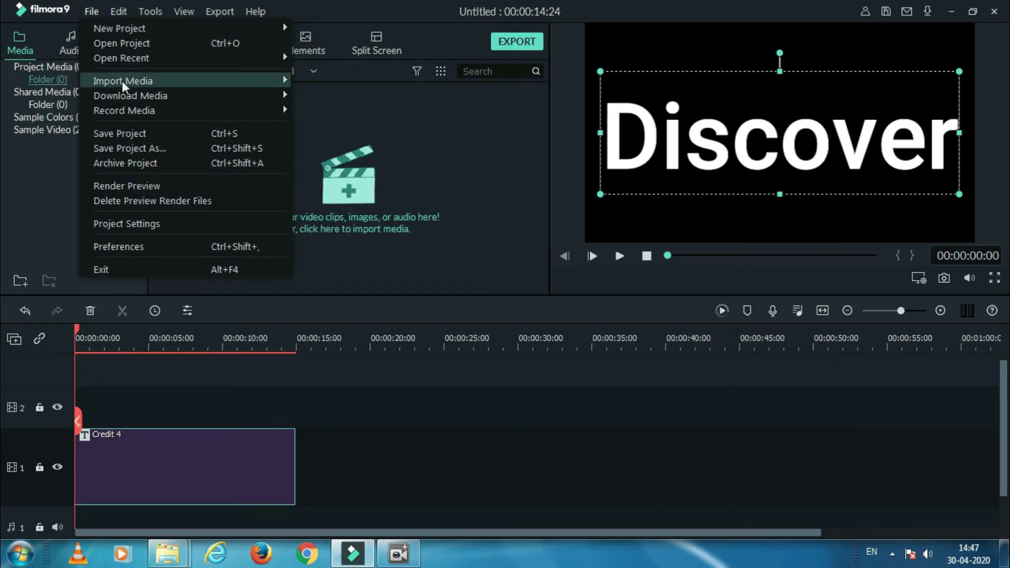
mouse_move(97, 82)
left_click(319, 84)
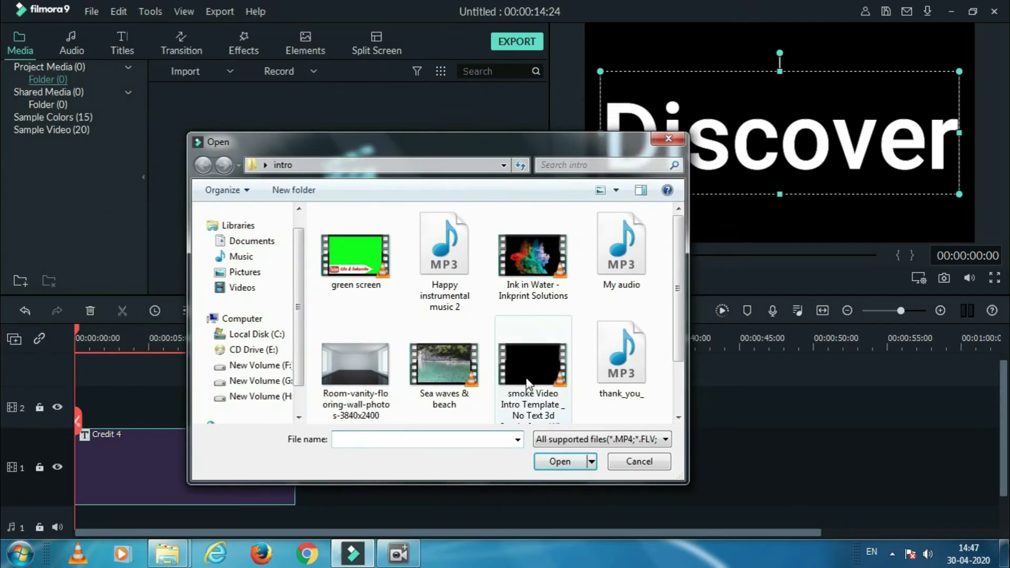
left_click(443, 365)
left_click(560, 461)
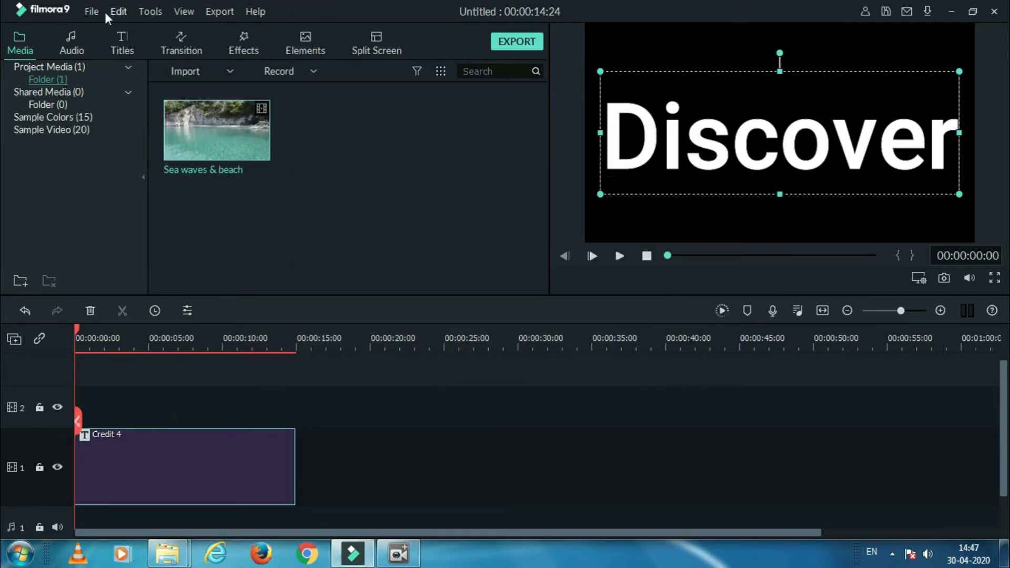
- Import the exported Discover1 video from the Filmora folder into the project media
left_click(211, 14)
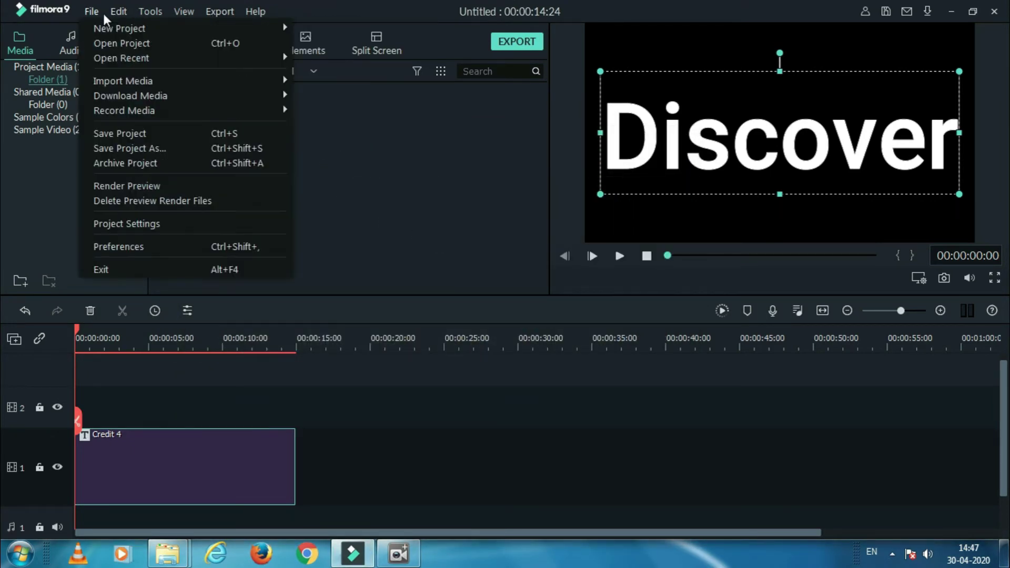
mouse_move(161, 82)
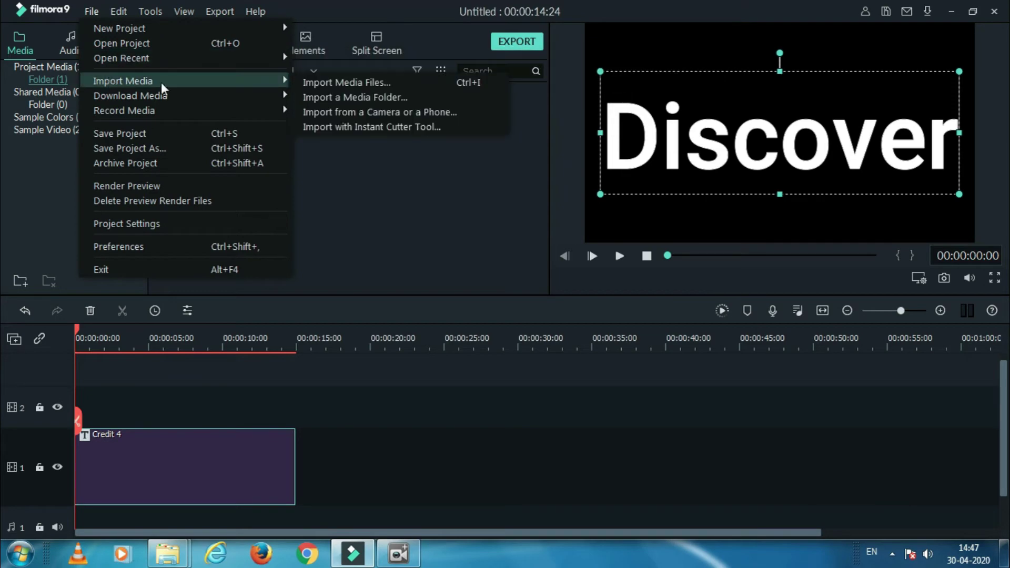
left_click(303, 80)
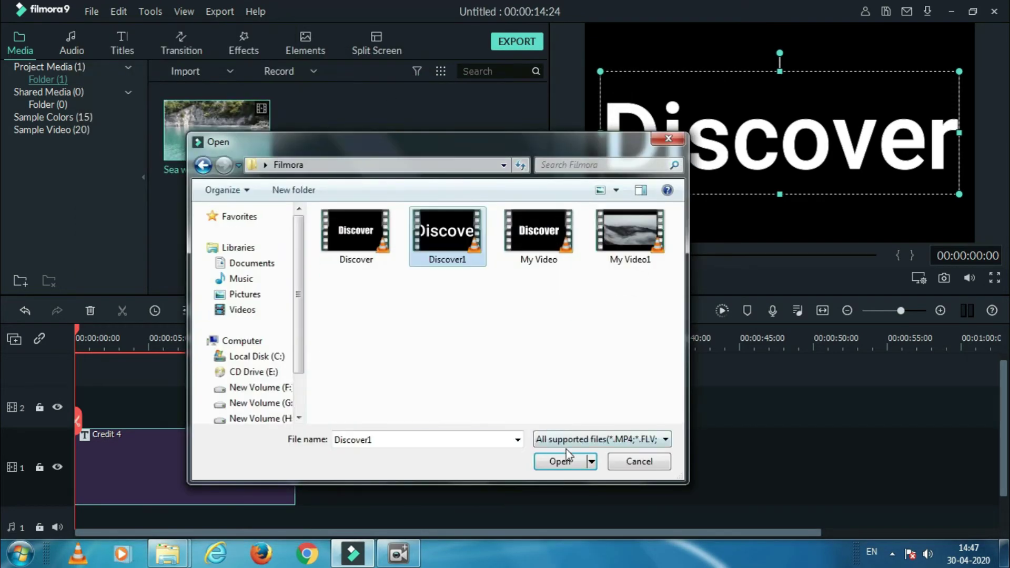
left_click(558, 459)
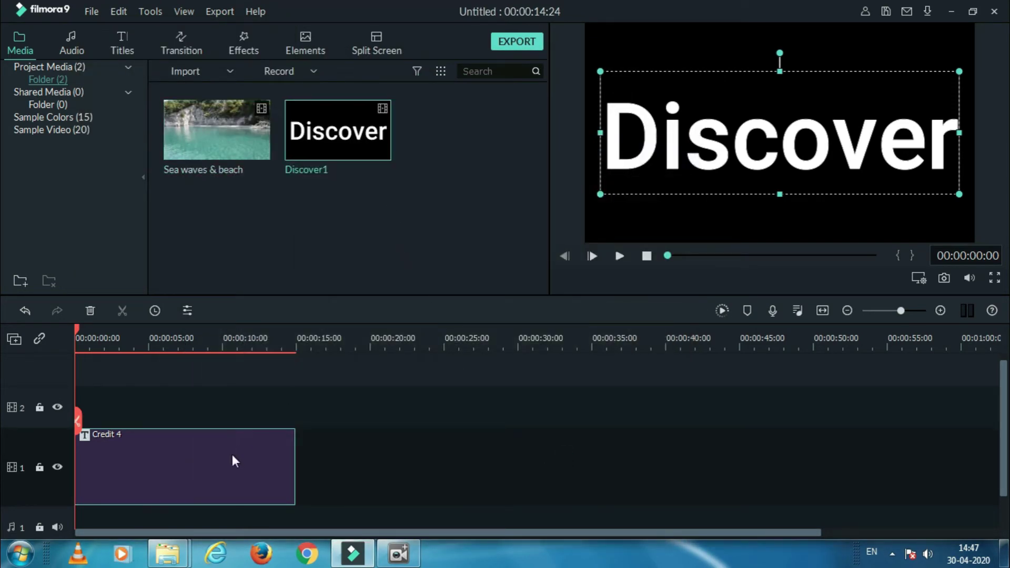
- Delete the title clip from the timeline and insert the Discover1 video on track 1, keeping the 1920 x 1080 25fps project settings
key("Delete")
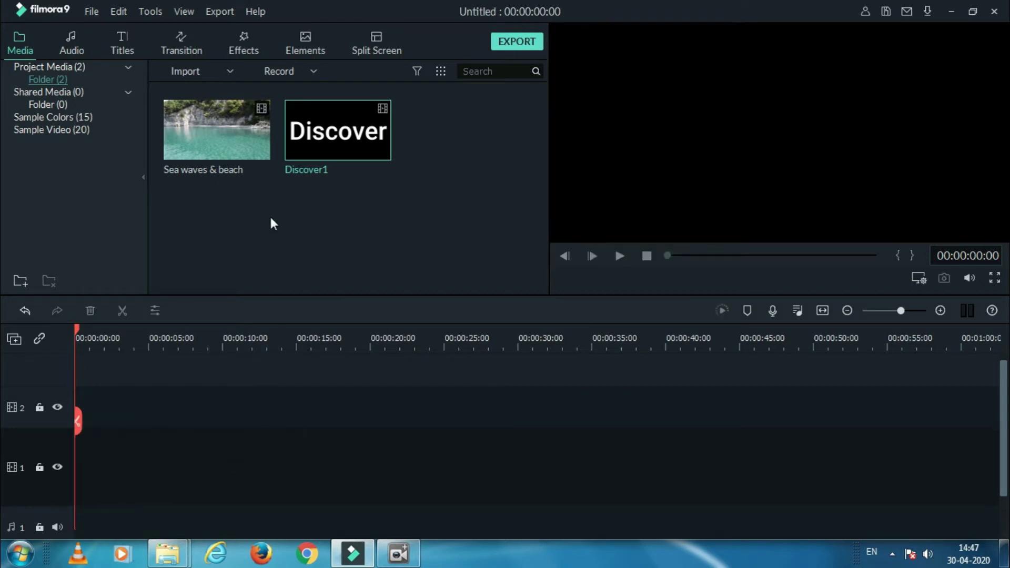
mouse_move(227, 148)
mouse_move(330, 166)
left_click(338, 131)
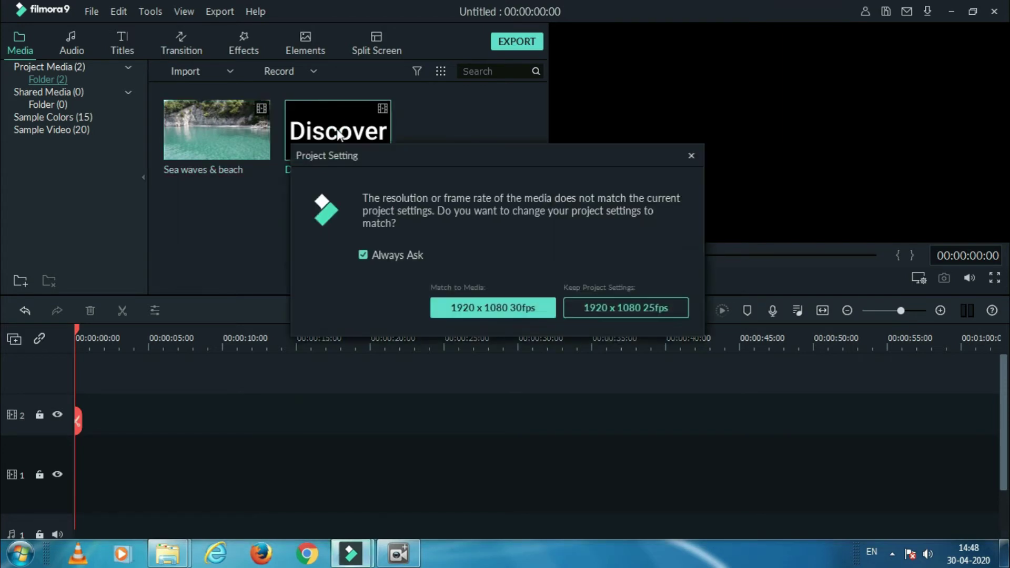
left_click(656, 308)
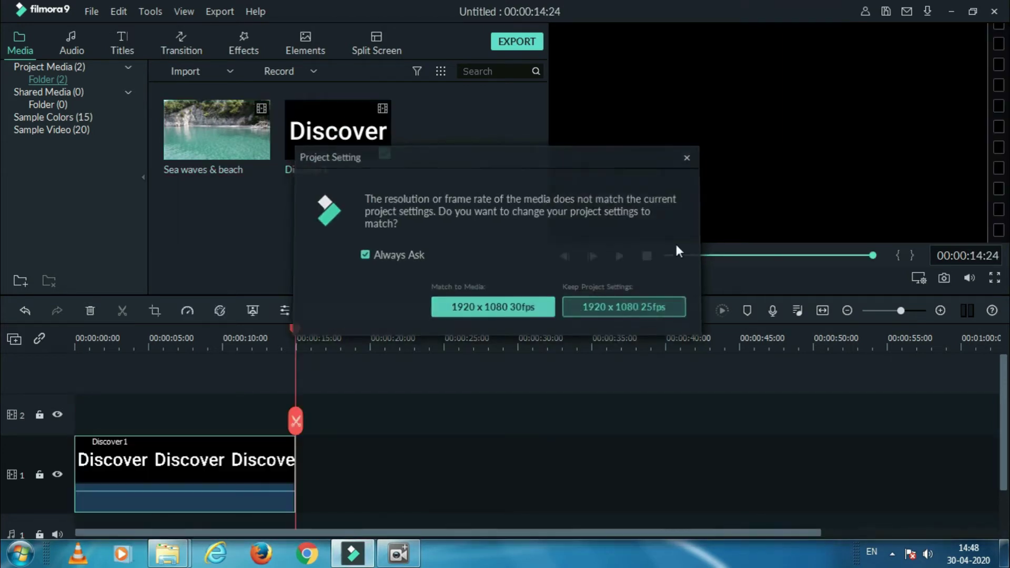
- Move the Discover1 clip up to track 2 and place "Sea waves & beach" at the start of track 1
scroll(466, 408, "down", 2)
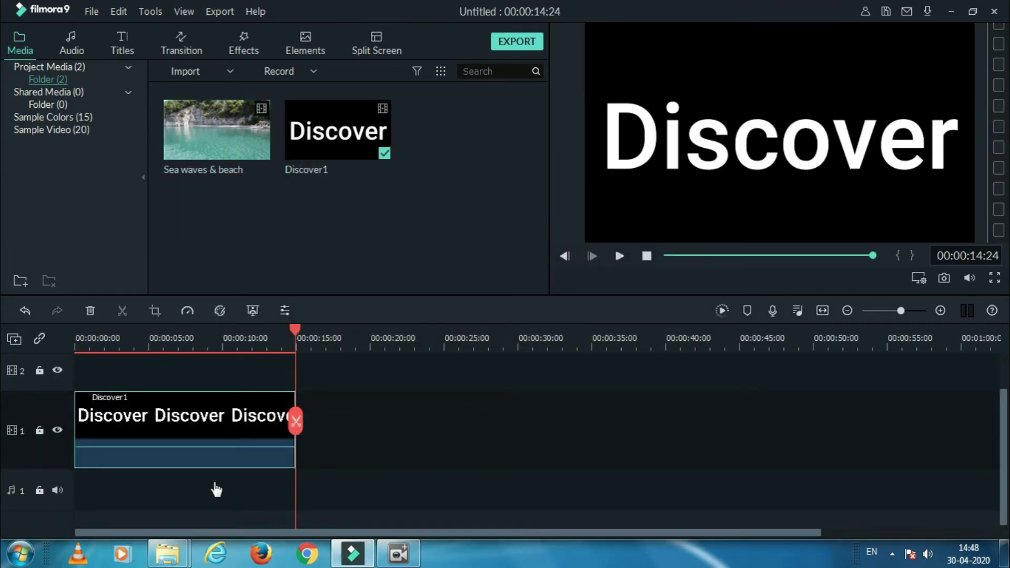
left_click_drag(182, 418, 220, 403)
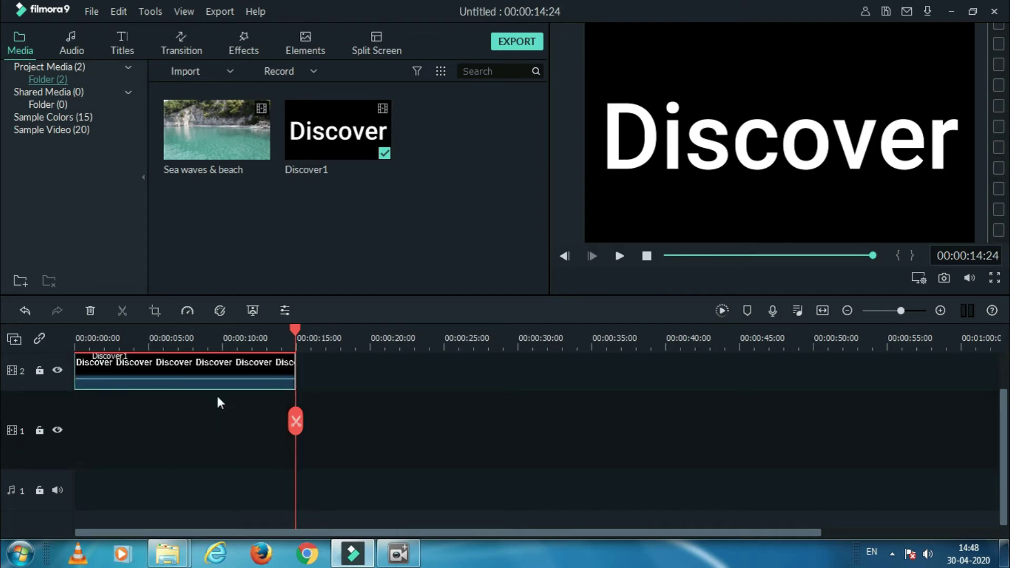
left_click_drag(238, 137, 80, 425)
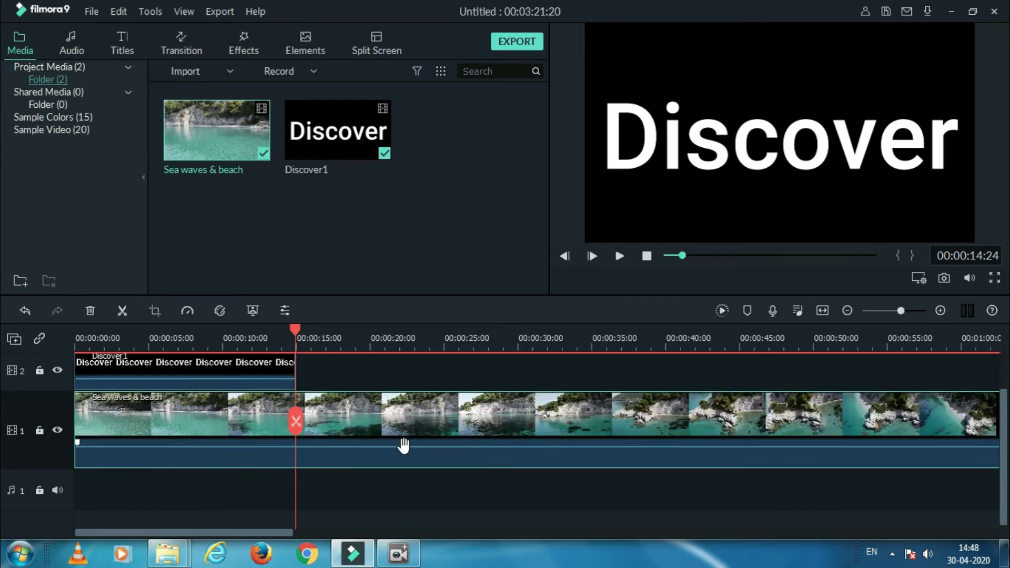
- Split the "Sea waves & beach" clip at 00:00:15:00, where Discover1 ends, and delete the part after the cut
left_click(301, 335)
left_click_drag(302, 331, 297, 332)
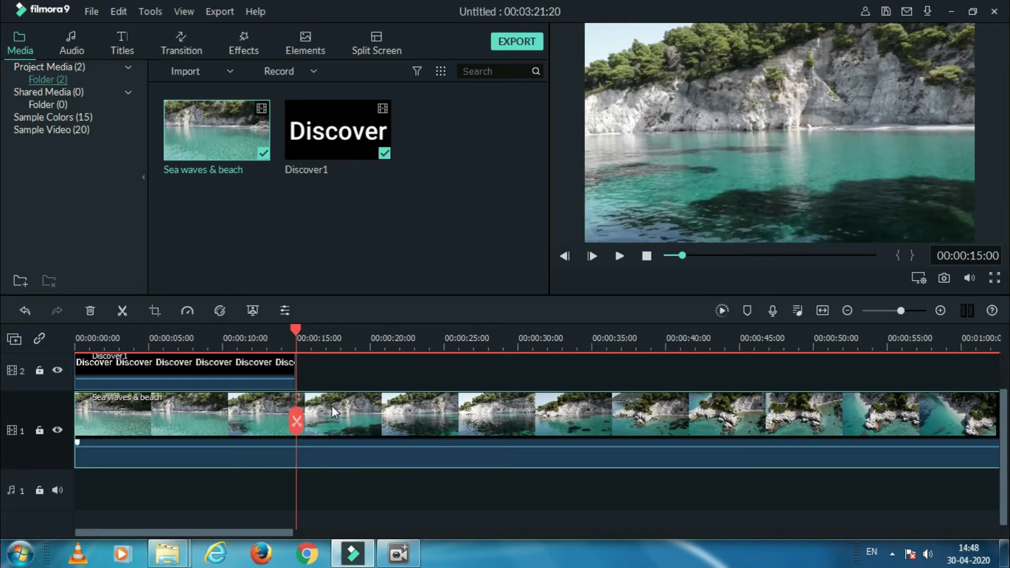
left_click(122, 310)
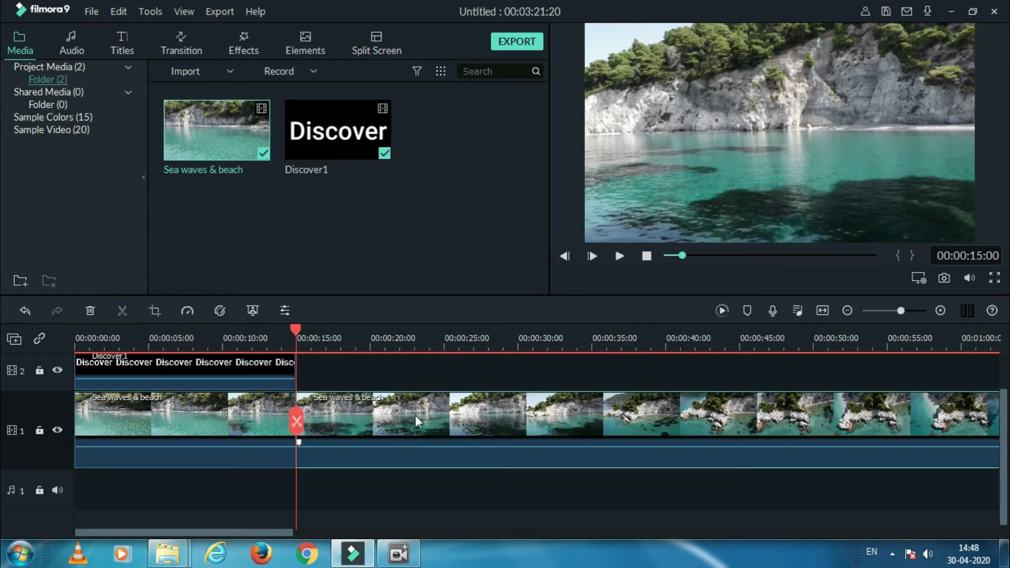
left_click(414, 415)
key("Delete")
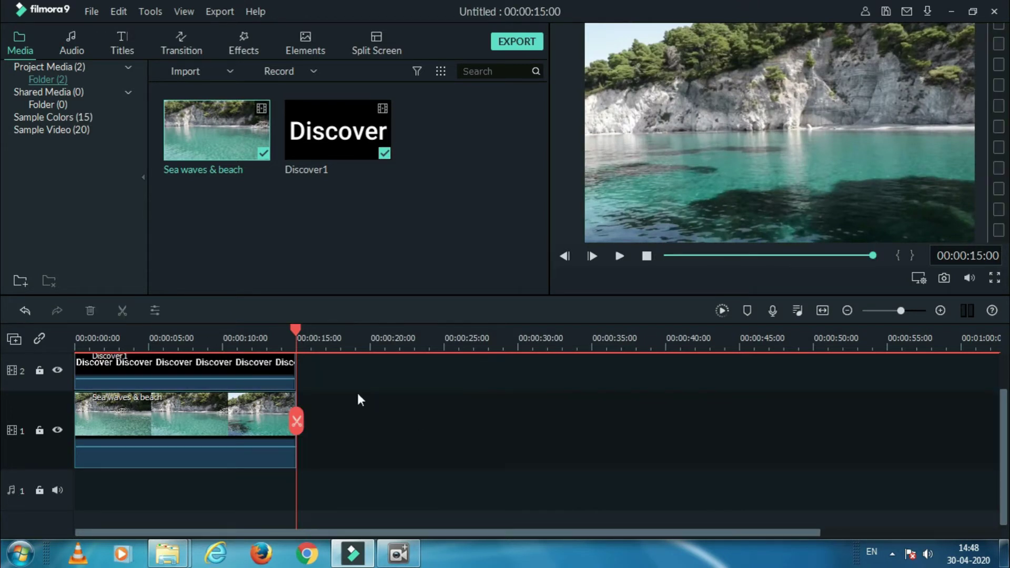
- Set the blending mode of the Discover1 clip on track 2 to Multiply and play the result from the start
left_click_drag(295, 330, 65, 350)
mouse_move(179, 376)
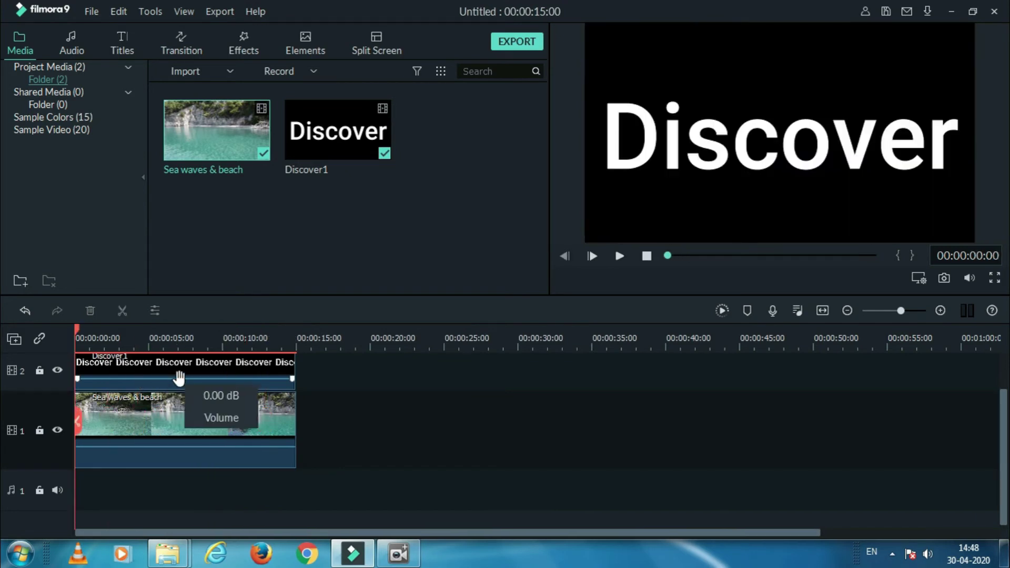
double_click(234, 373)
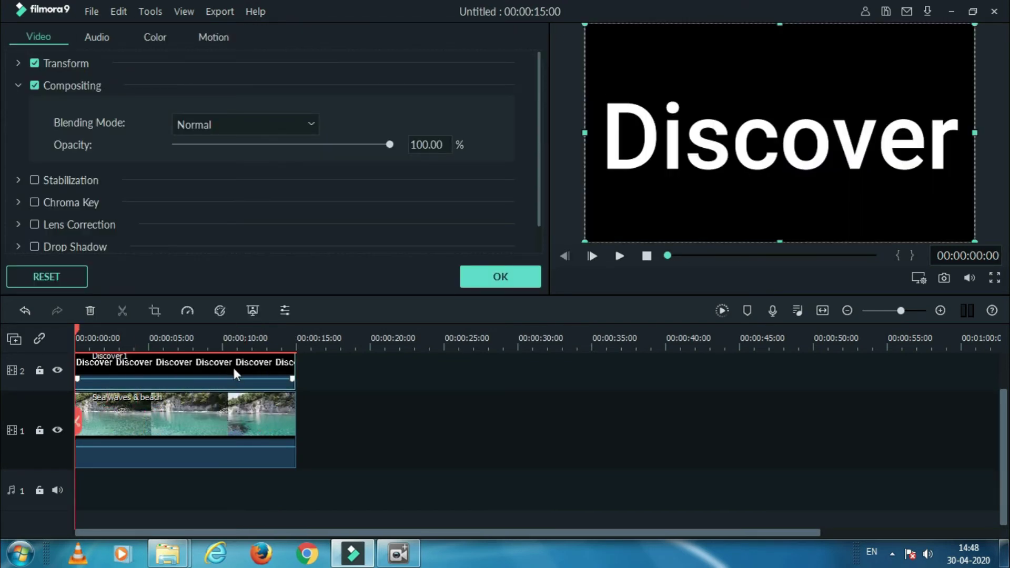
left_click(21, 86)
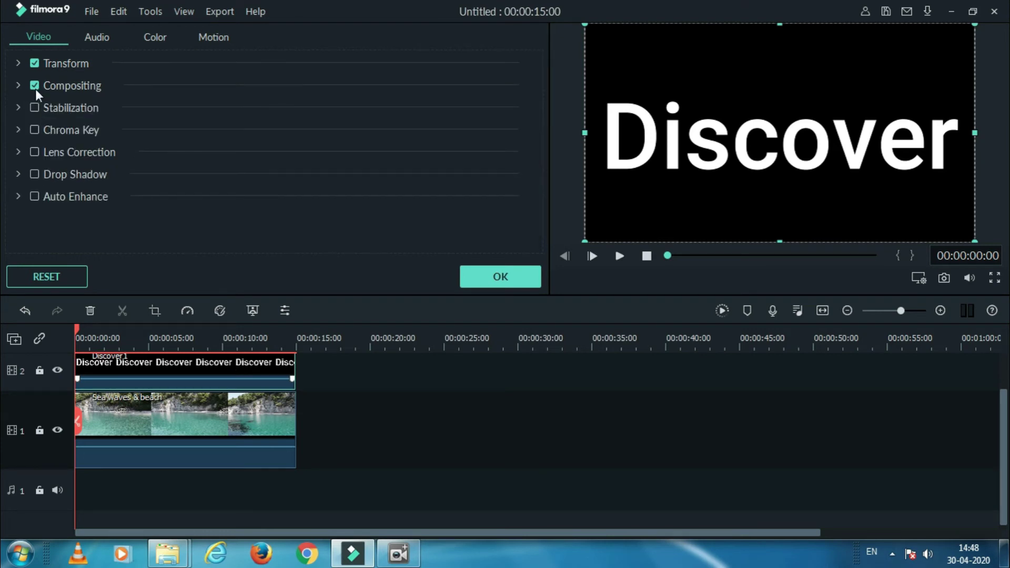
left_click(19, 86)
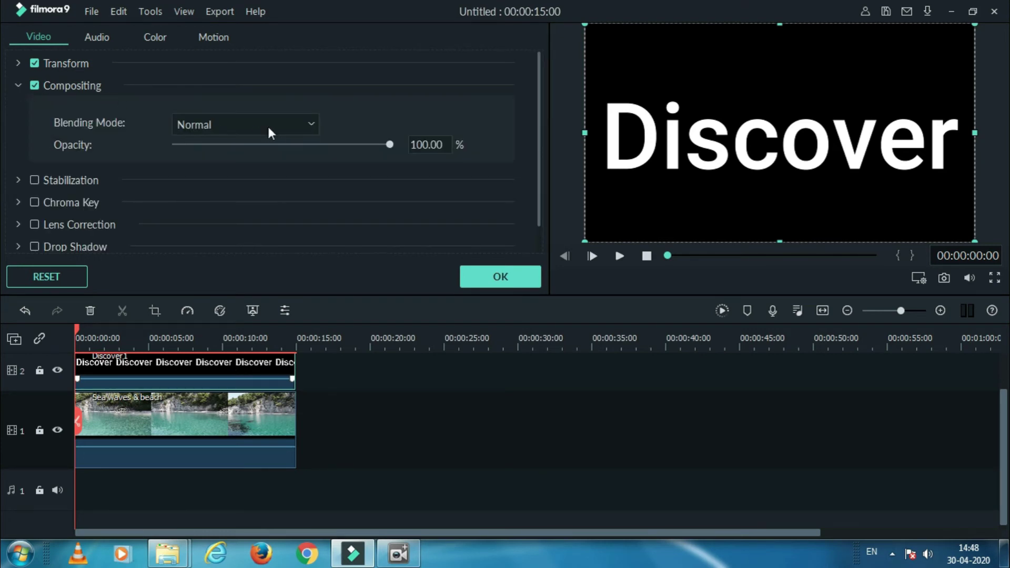
left_click(311, 127)
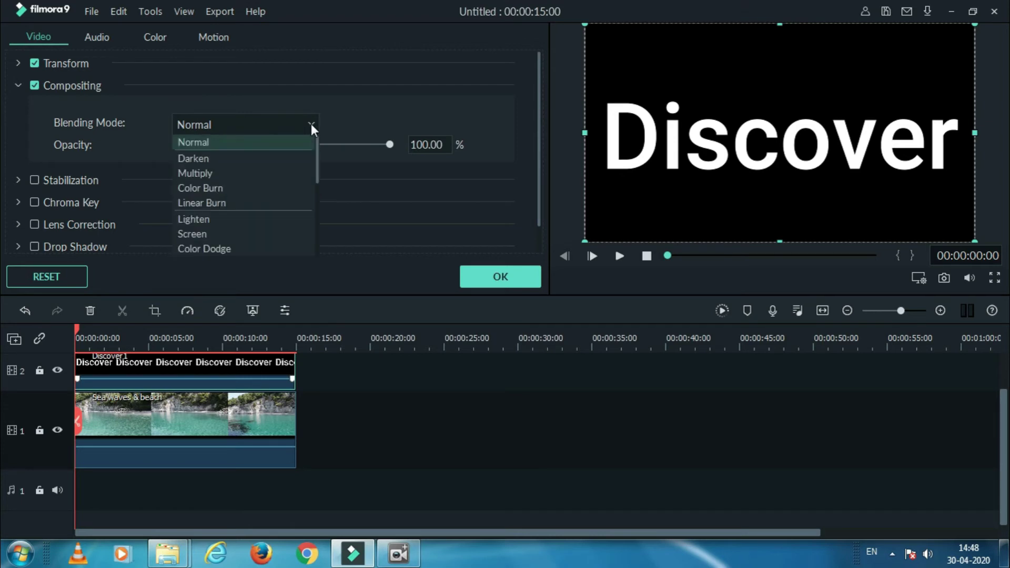
left_click(223, 175)
left_click(514, 276)
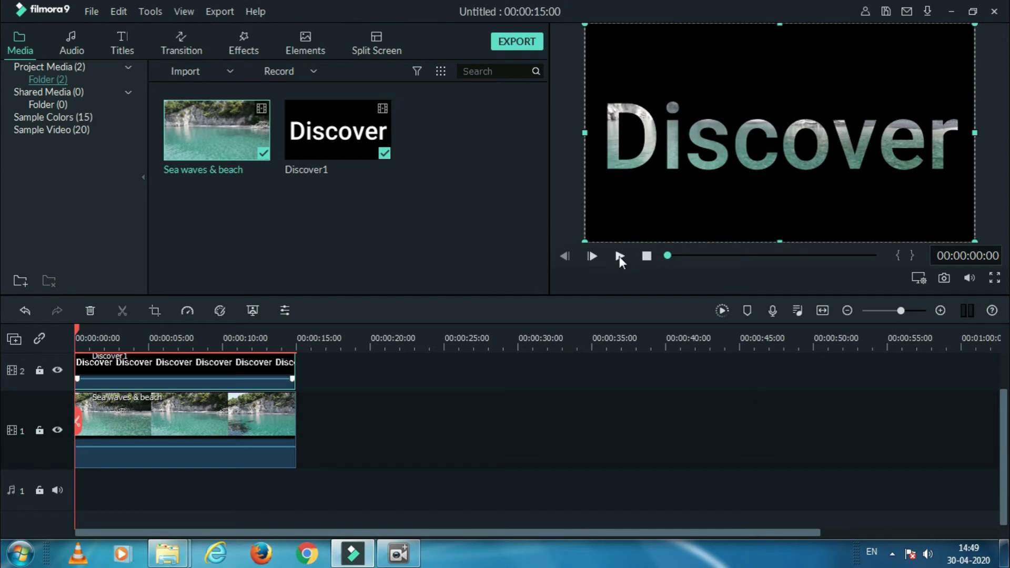
left_click(619, 257)
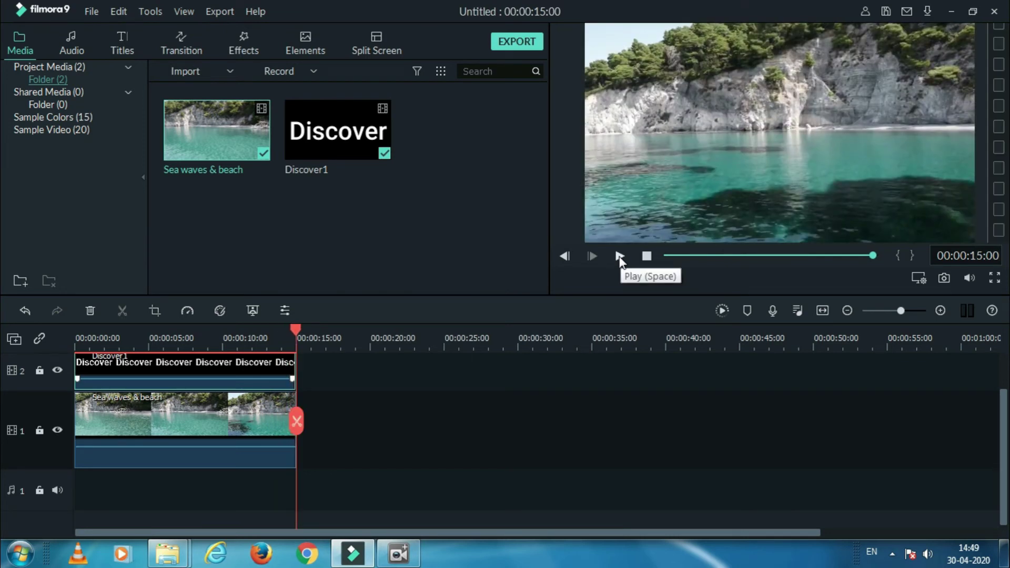
left_click_drag(294, 330, 256, 331)
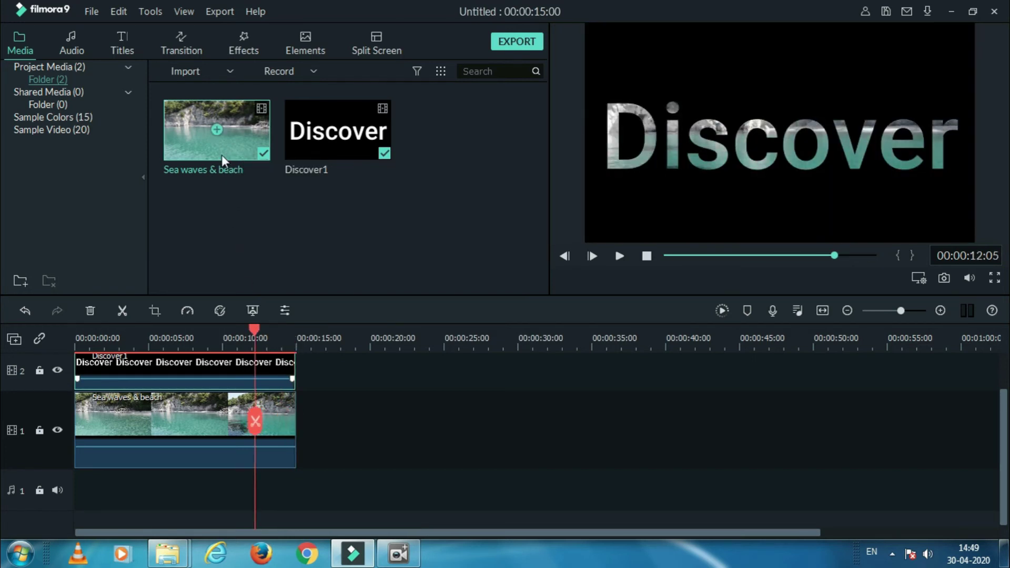
- Add another "Sea waves & beach" clip on track 1 directly after the first and move the playhead to their junction
left_click_drag(226, 153, 316, 430)
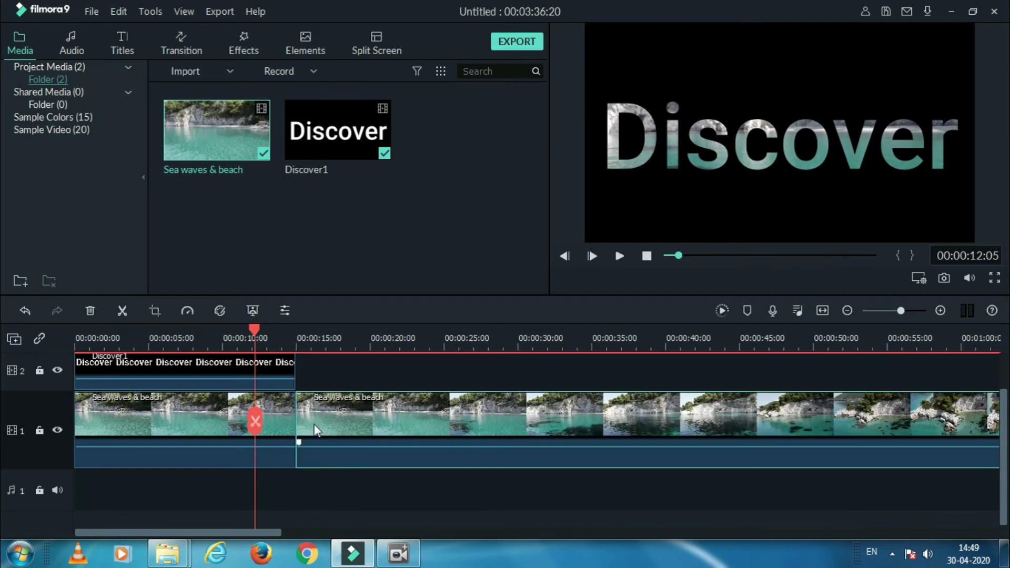
left_click_drag(249, 331, 296, 337)
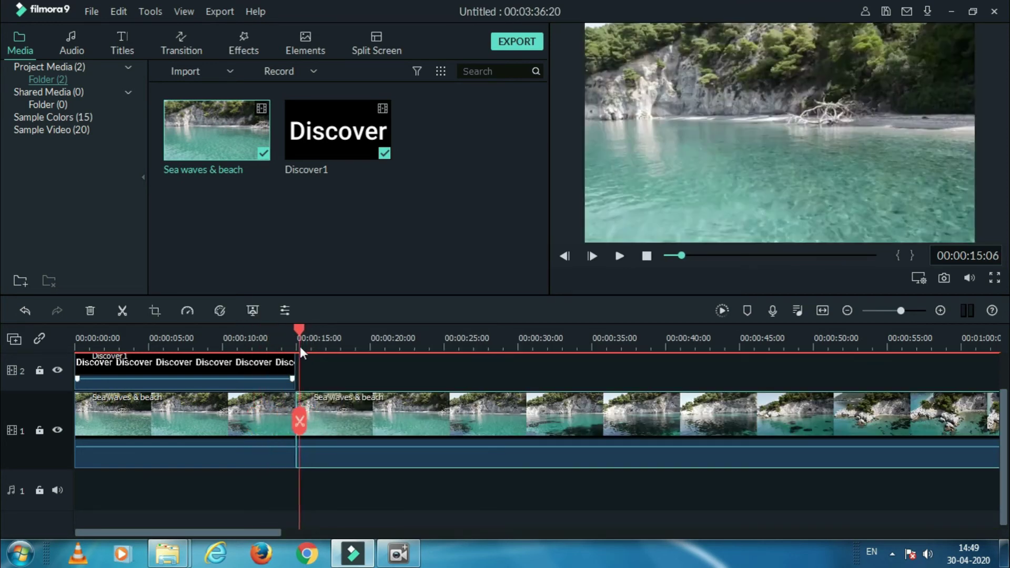
- Add a Col Split transition centred on the junction of the two "Sea waves & beach" clips and play back that section
left_click(192, 52)
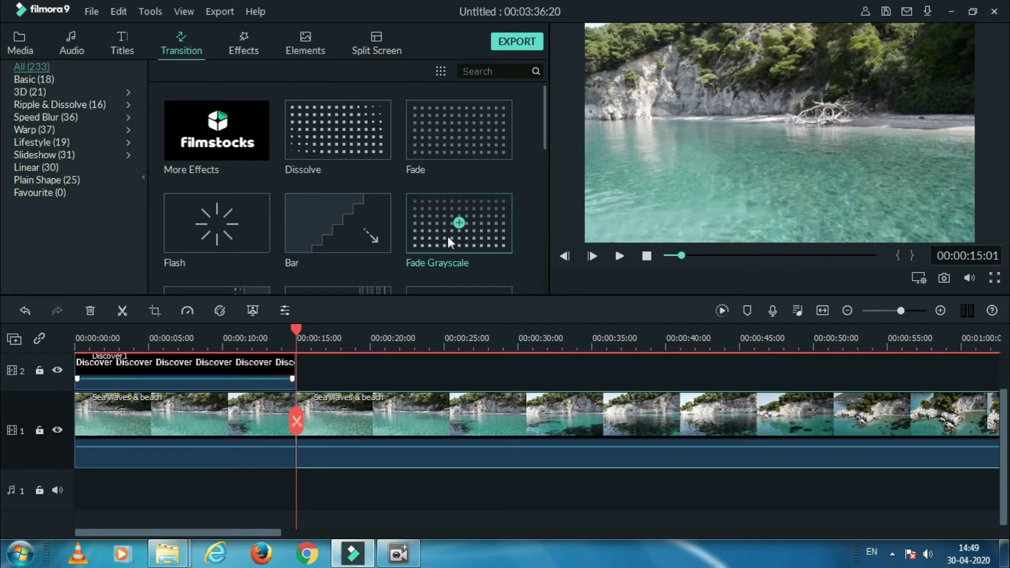
scroll(368, 226, "down", 10)
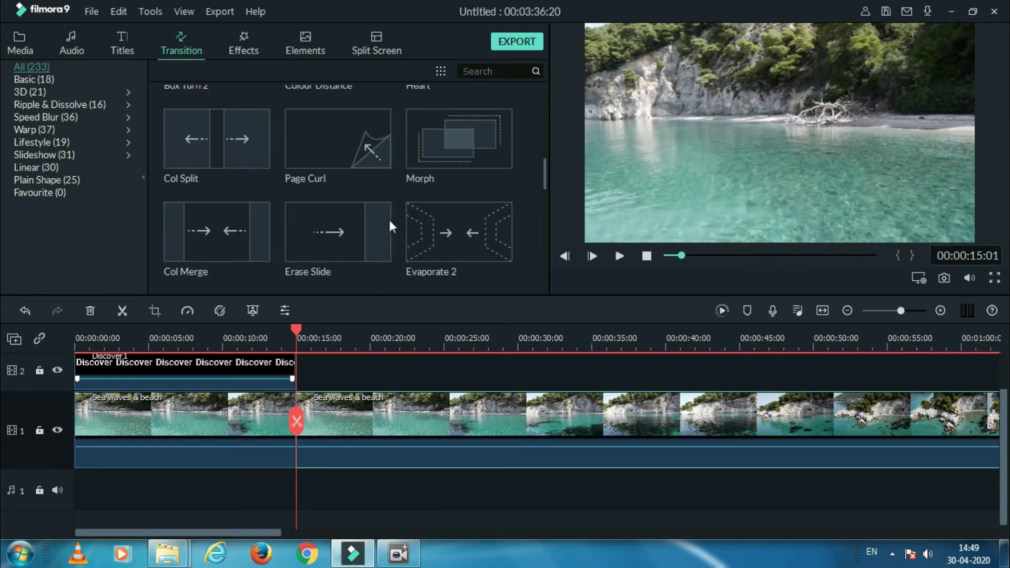
scroll(368, 226, "up", 1)
left_click(234, 194)
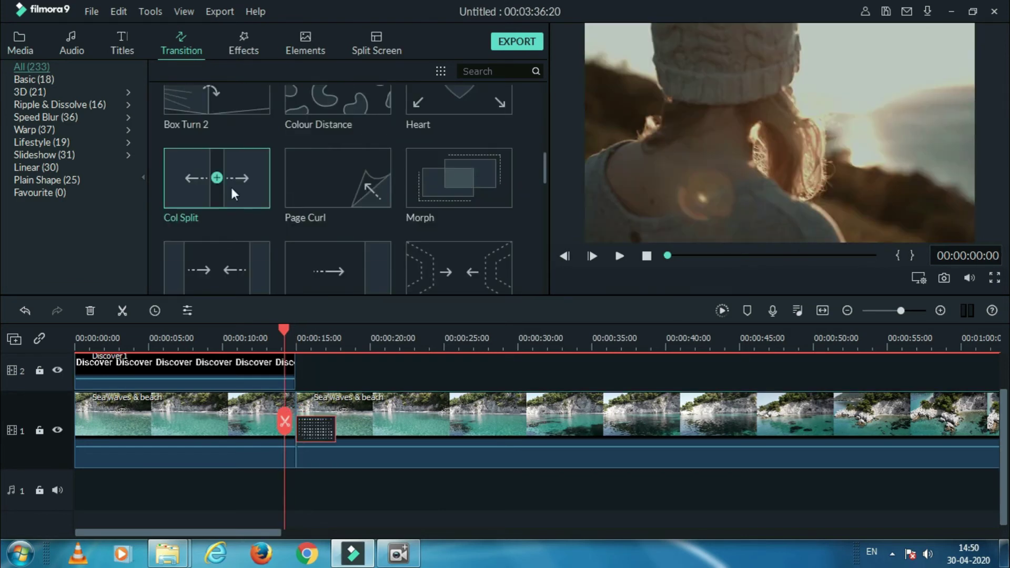
mouse_move(311, 430)
left_mouse_down()
mouse_move(258, 206)
mouse_move(297, 429)
left_mouse_up()
left_click_drag(287, 335, 190, 336)
left_click(620, 257)
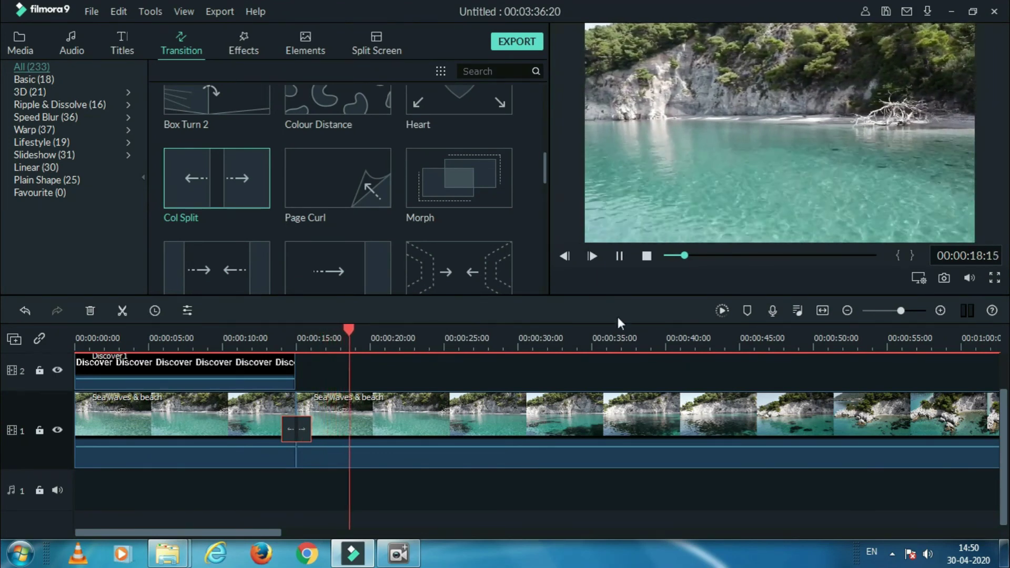
- Split the second "Sea waves & beach" clip at 00:00:22:00, delete the part after the cut, and return the playhead to the start
left_click(398, 342)
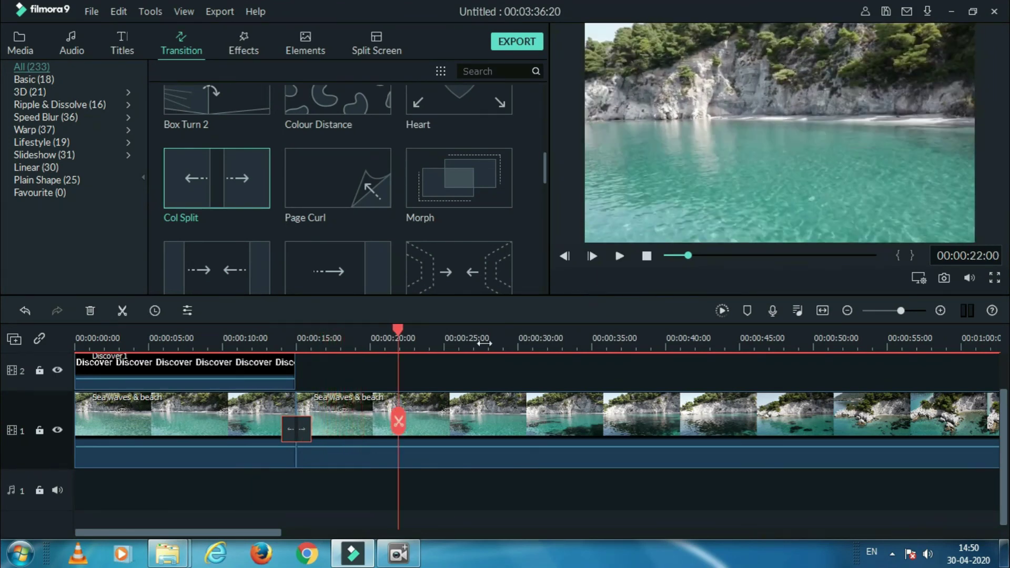
left_click(444, 414)
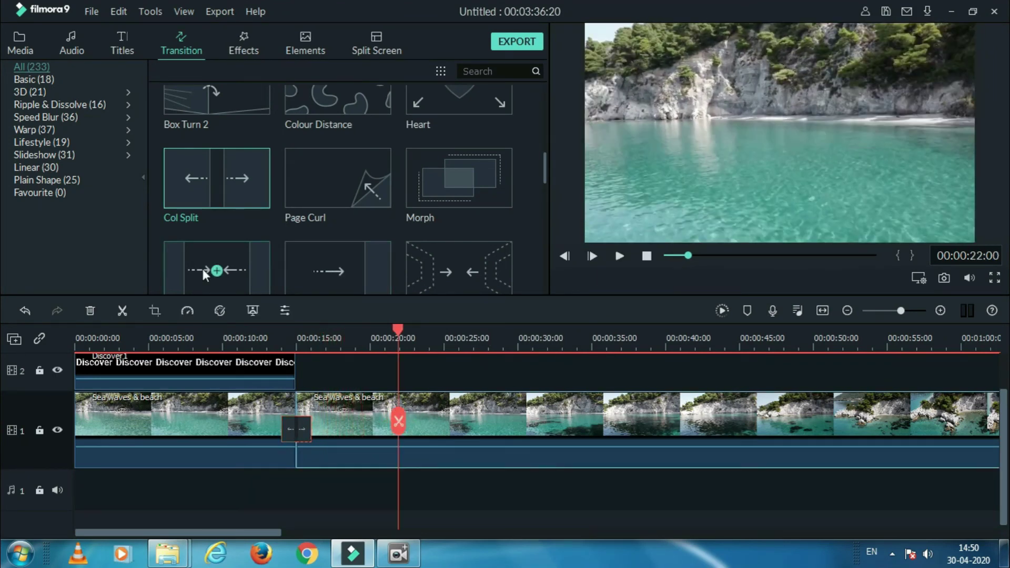
left_click(127, 314)
left_click(451, 426)
key("Delete")
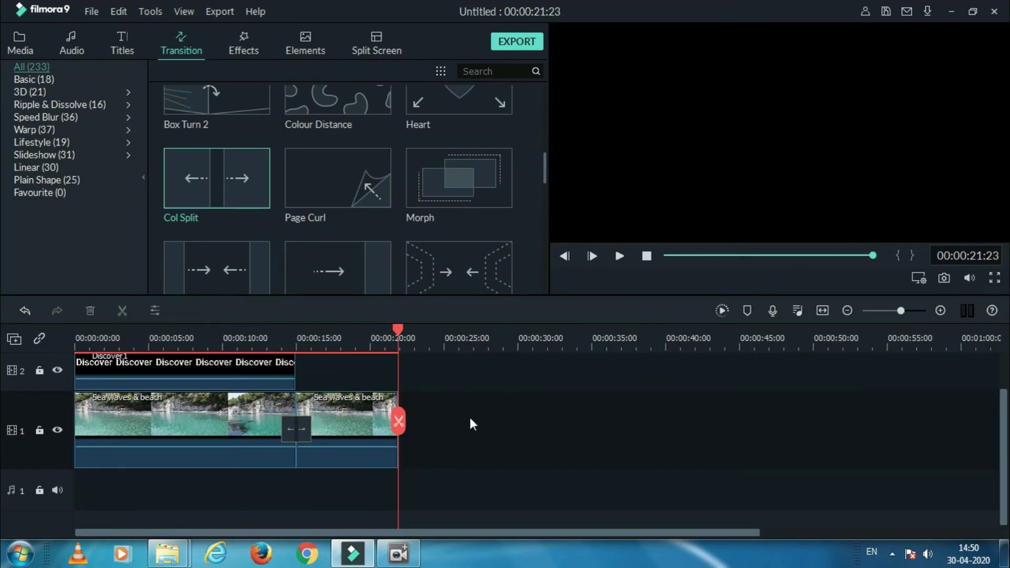
left_click_drag(399, 333, 76, 336)
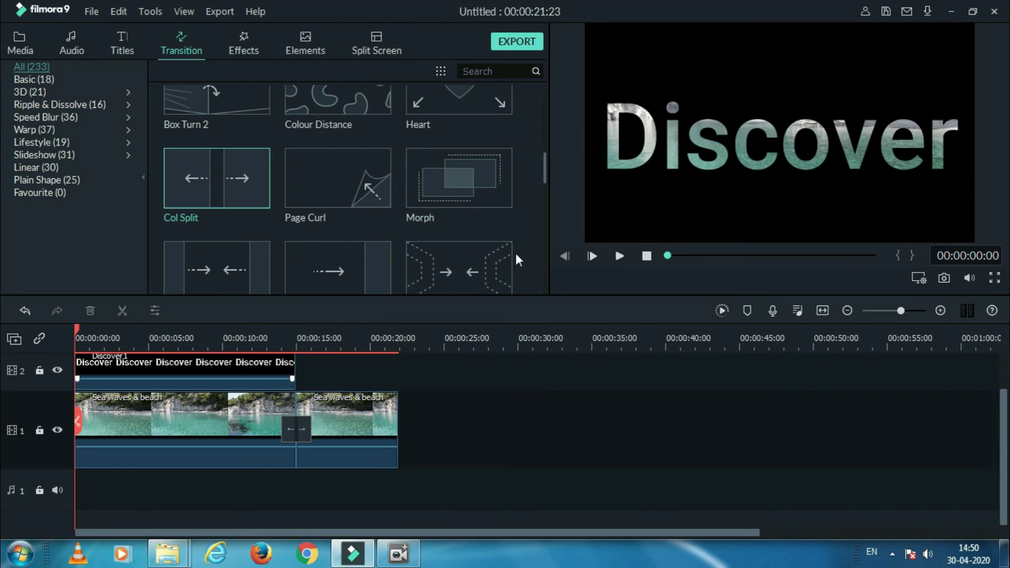
- Export the project to the computer as an MP4 in the Filmora folder, close the export window, and play the exported My Video2 file
left_click(216, 12)
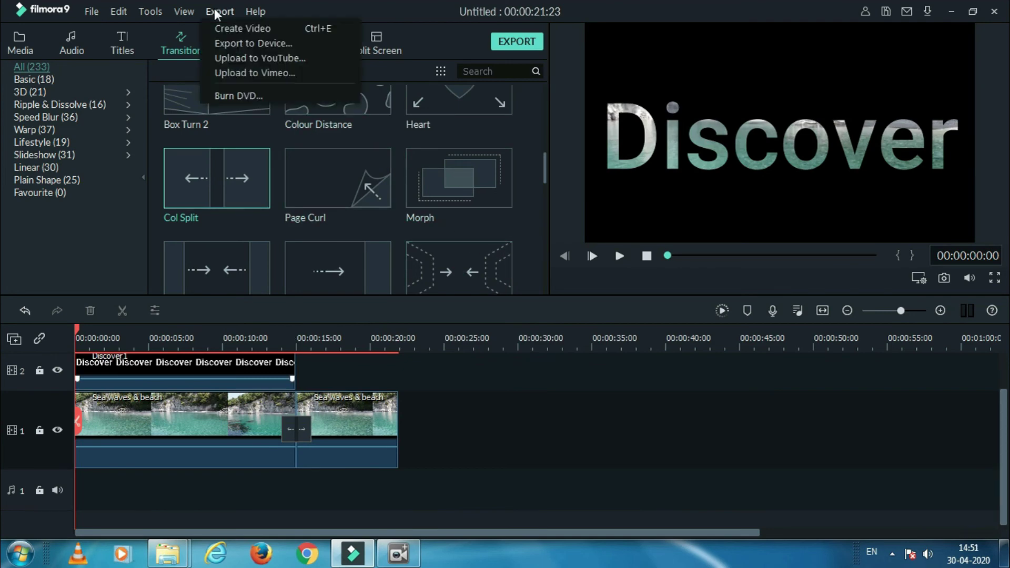
left_click(234, 39)
left_click(188, 92)
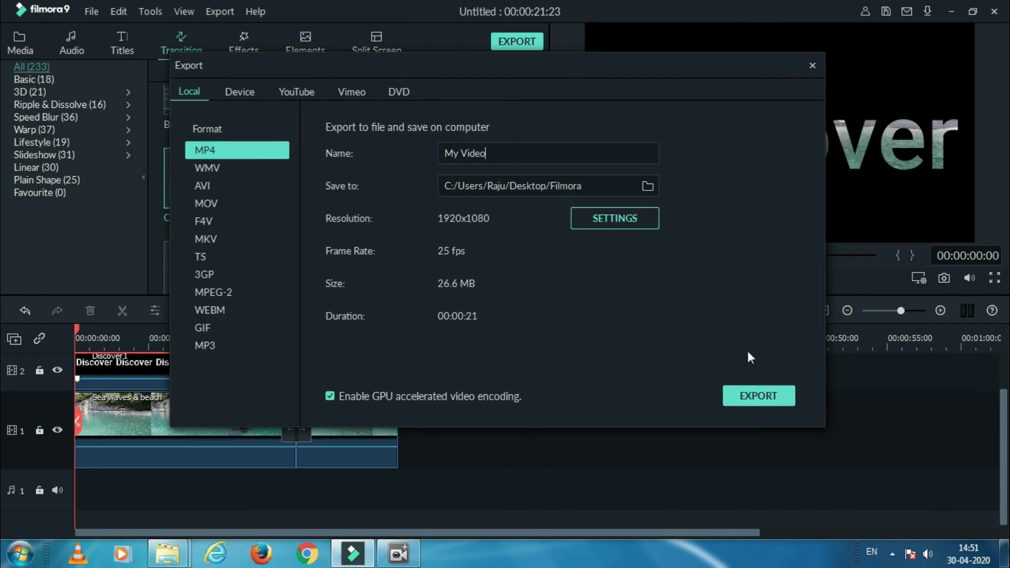
left_click(758, 399)
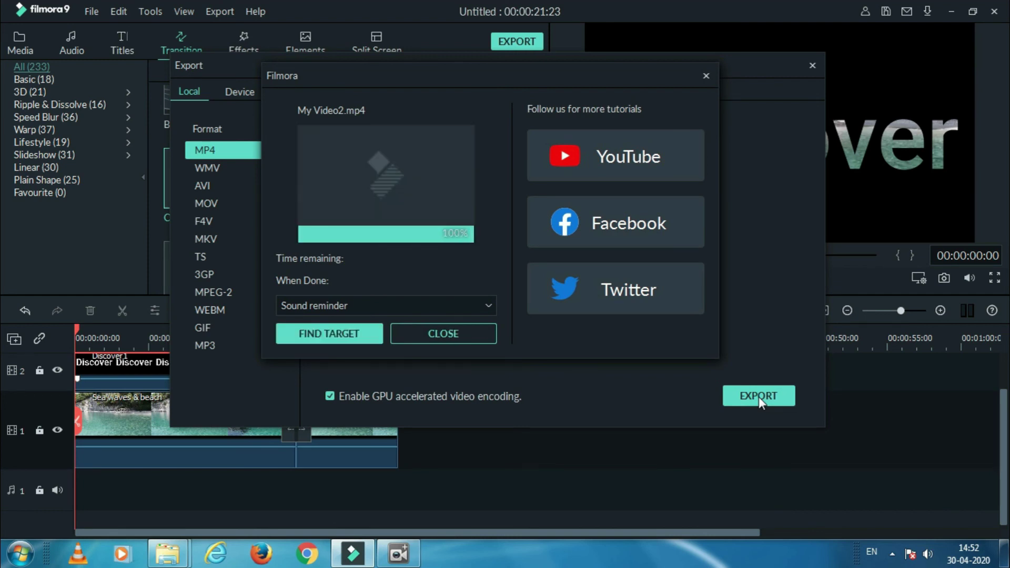
left_click(473, 331)
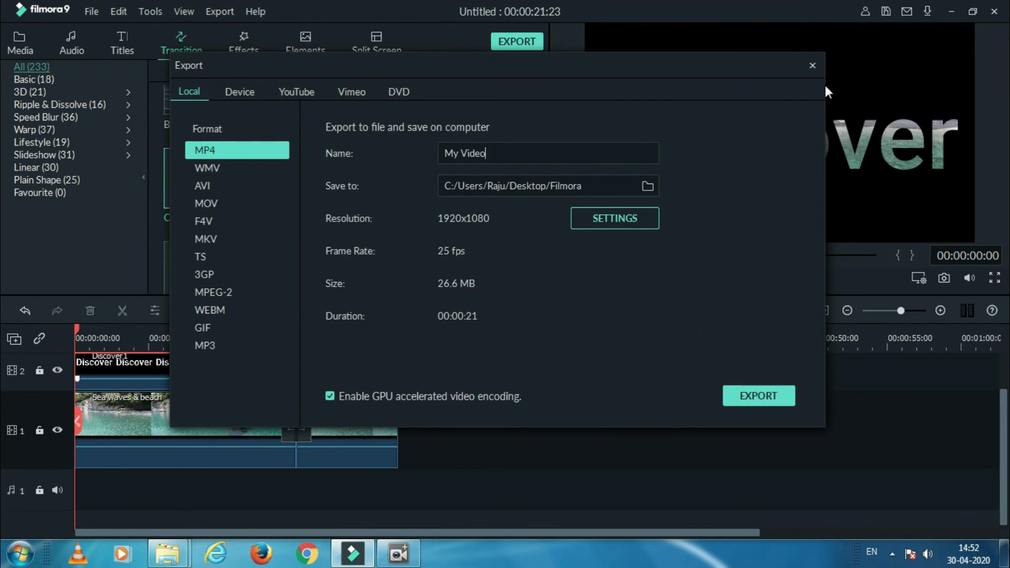
left_click(812, 65)
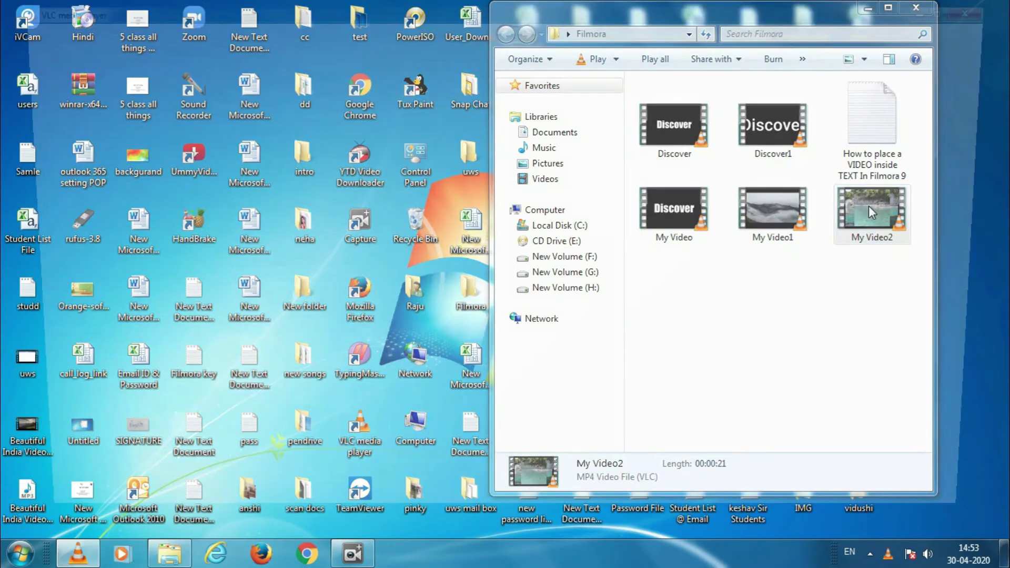
double_click(869, 206)
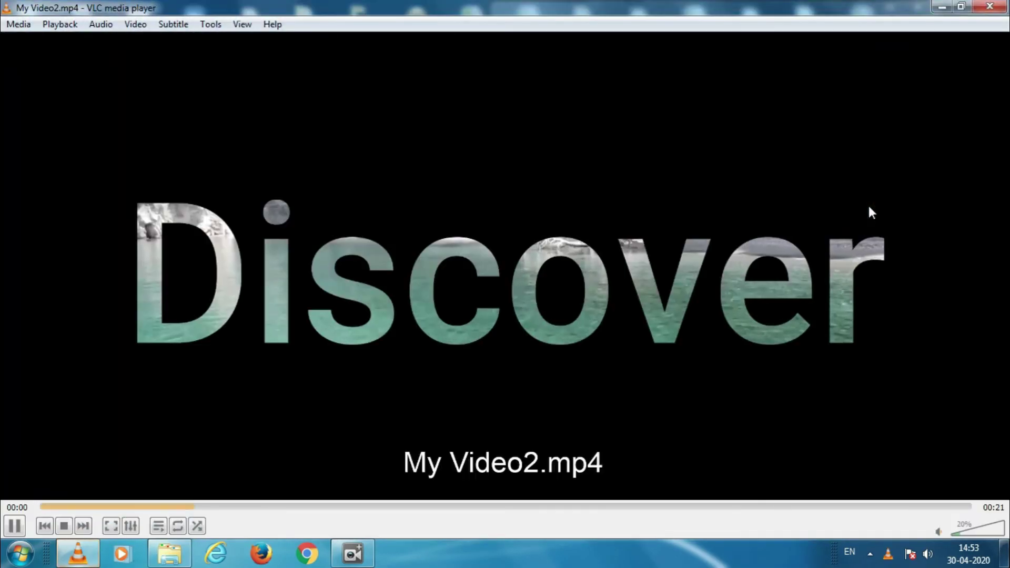